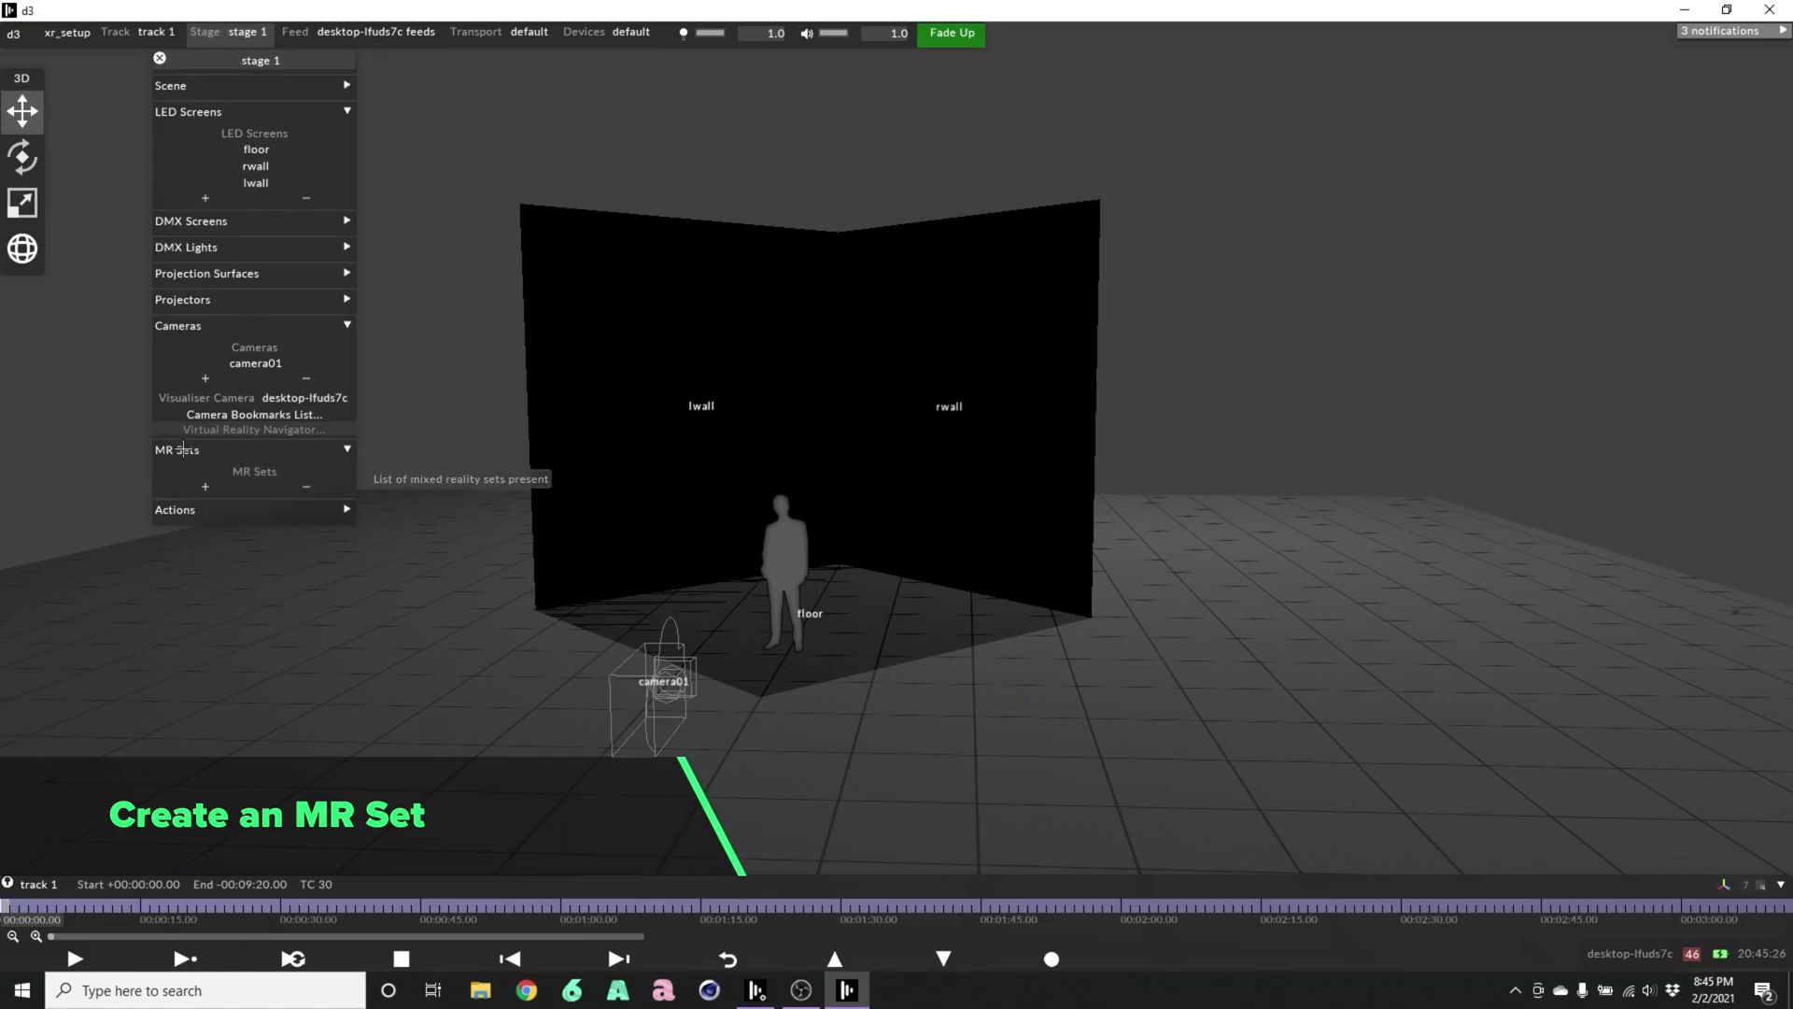
# - Create a new MR set named mrset01
pyautogui.click(207, 485)
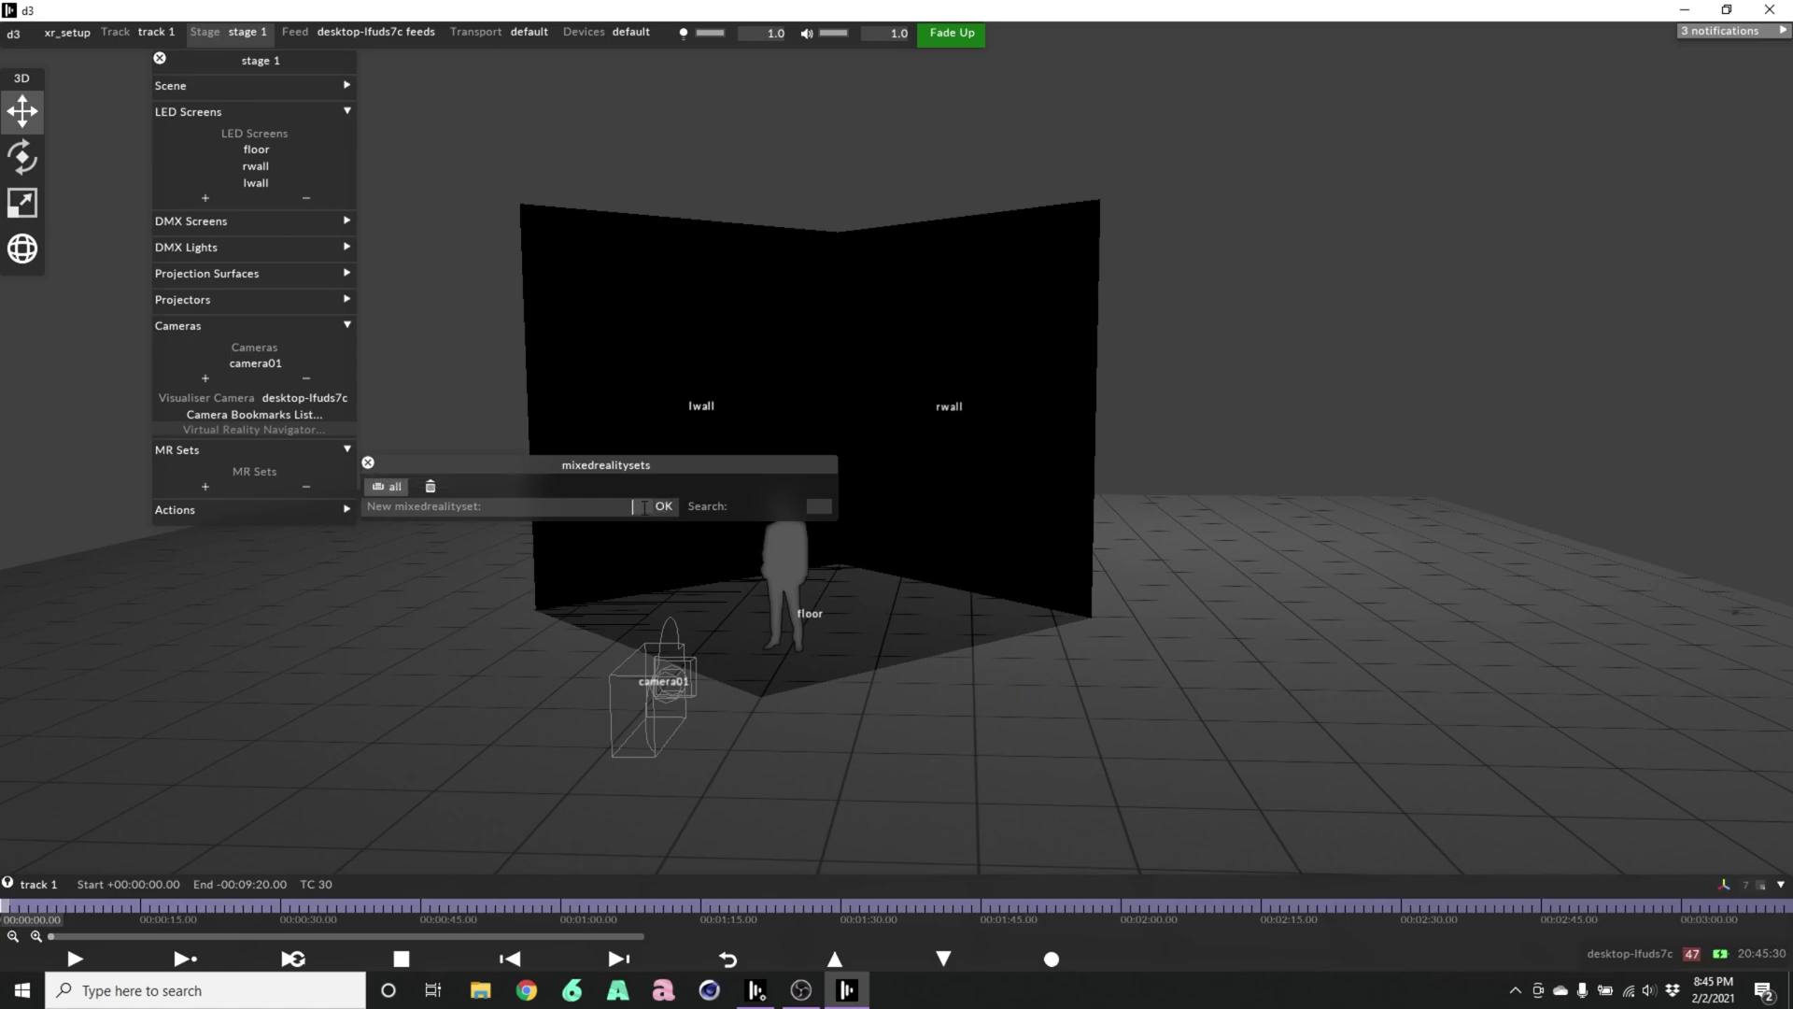
pyautogui.write('mrset01')
pyautogui.press('Return')
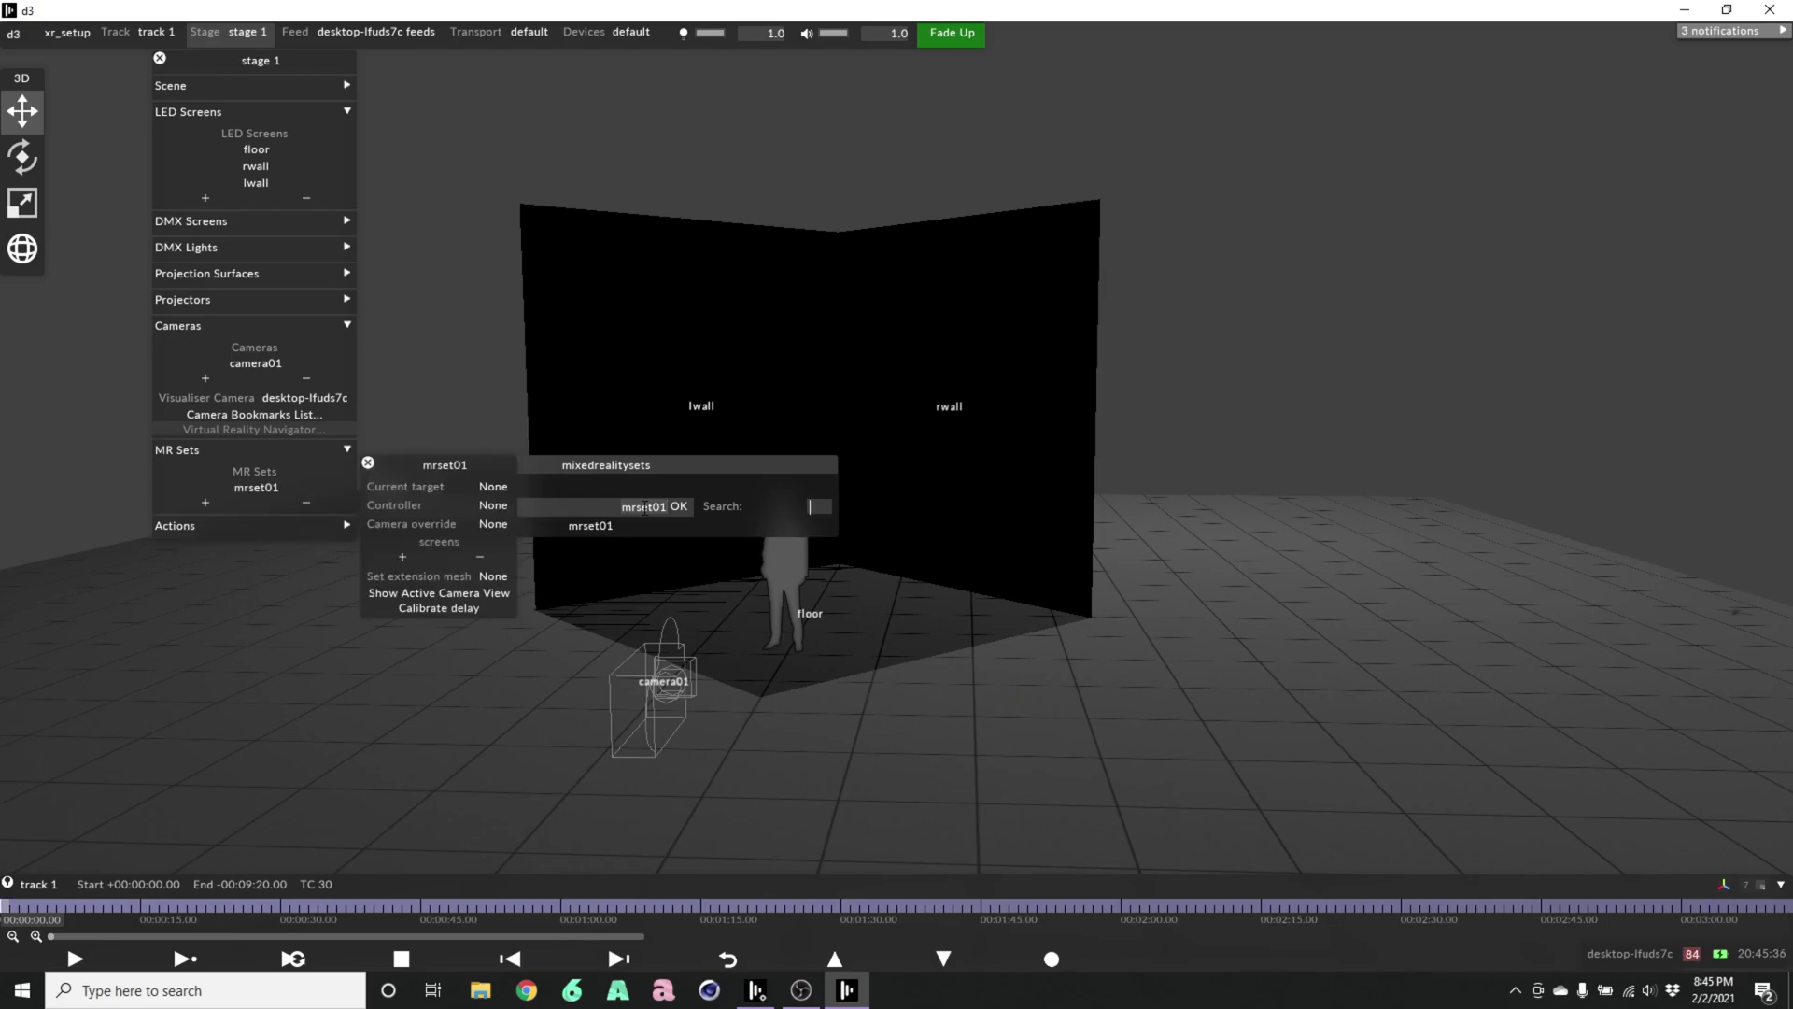
# - Add the floor, lwall and rwall LED screens to mrset01
pyautogui.click(404, 554)
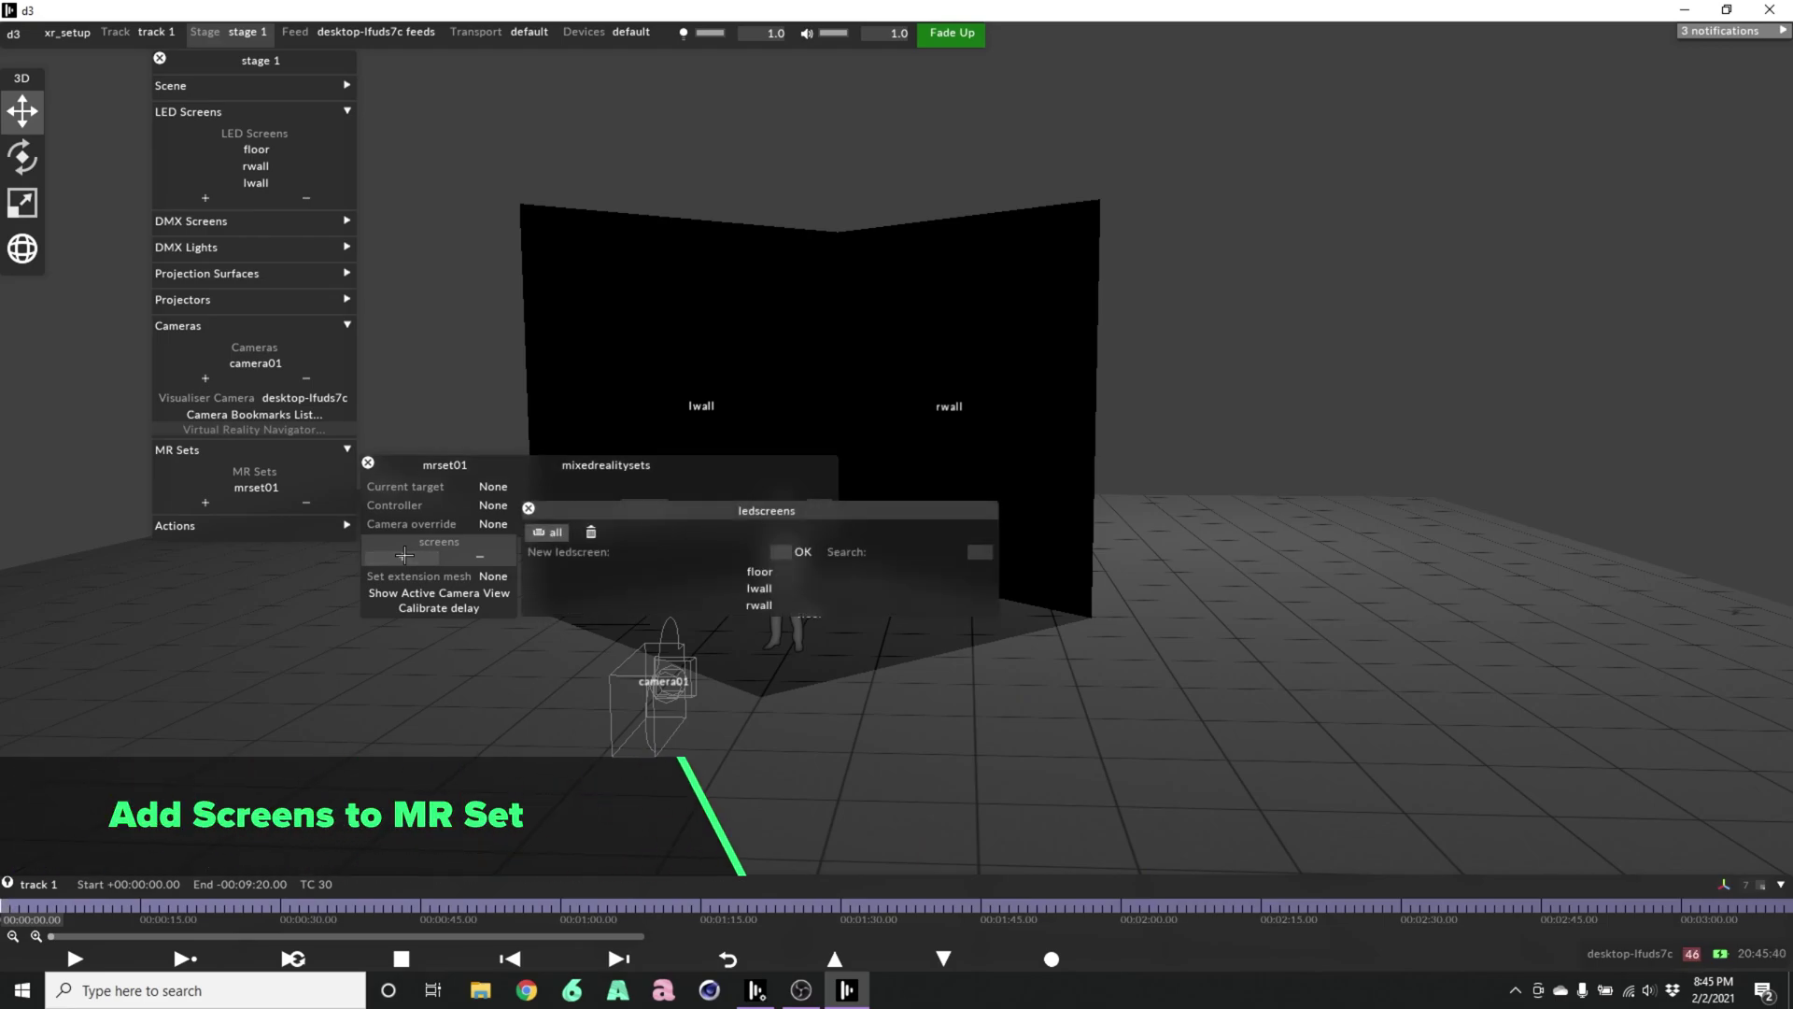
pyautogui.click(759, 570)
pyautogui.click(760, 587)
pyautogui.click(762, 605)
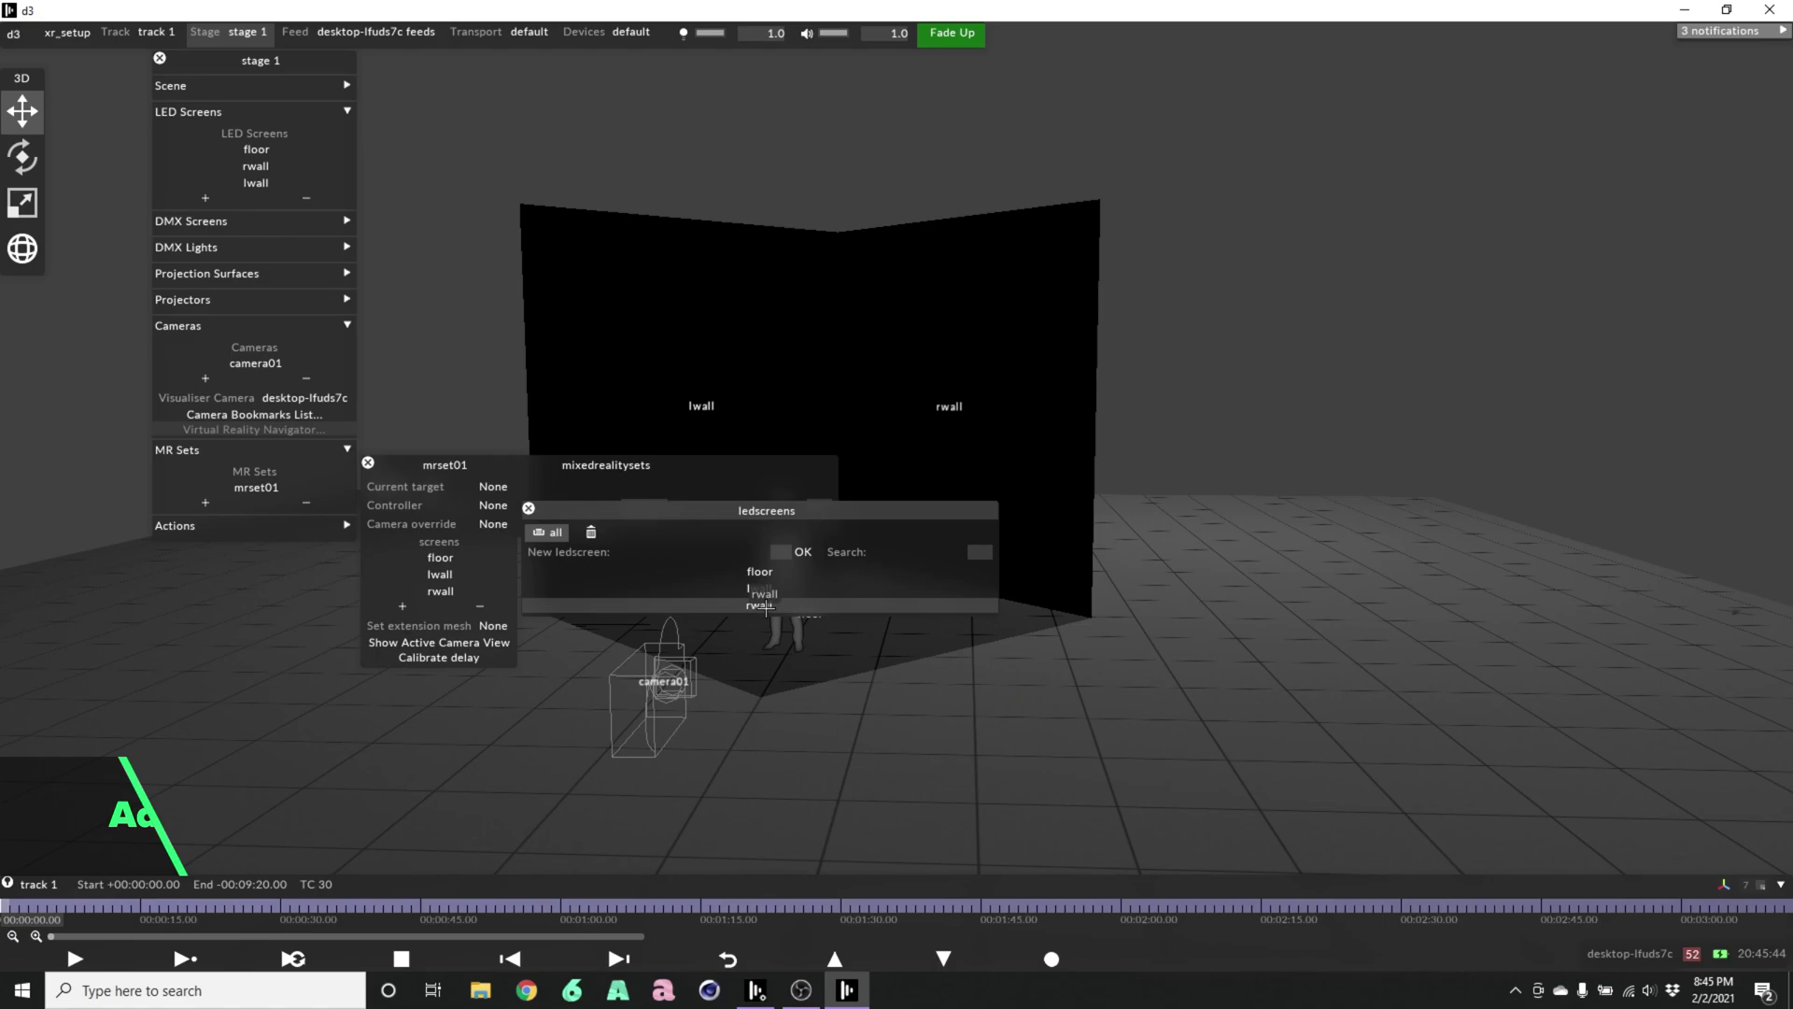
pyautogui.click(529, 508)
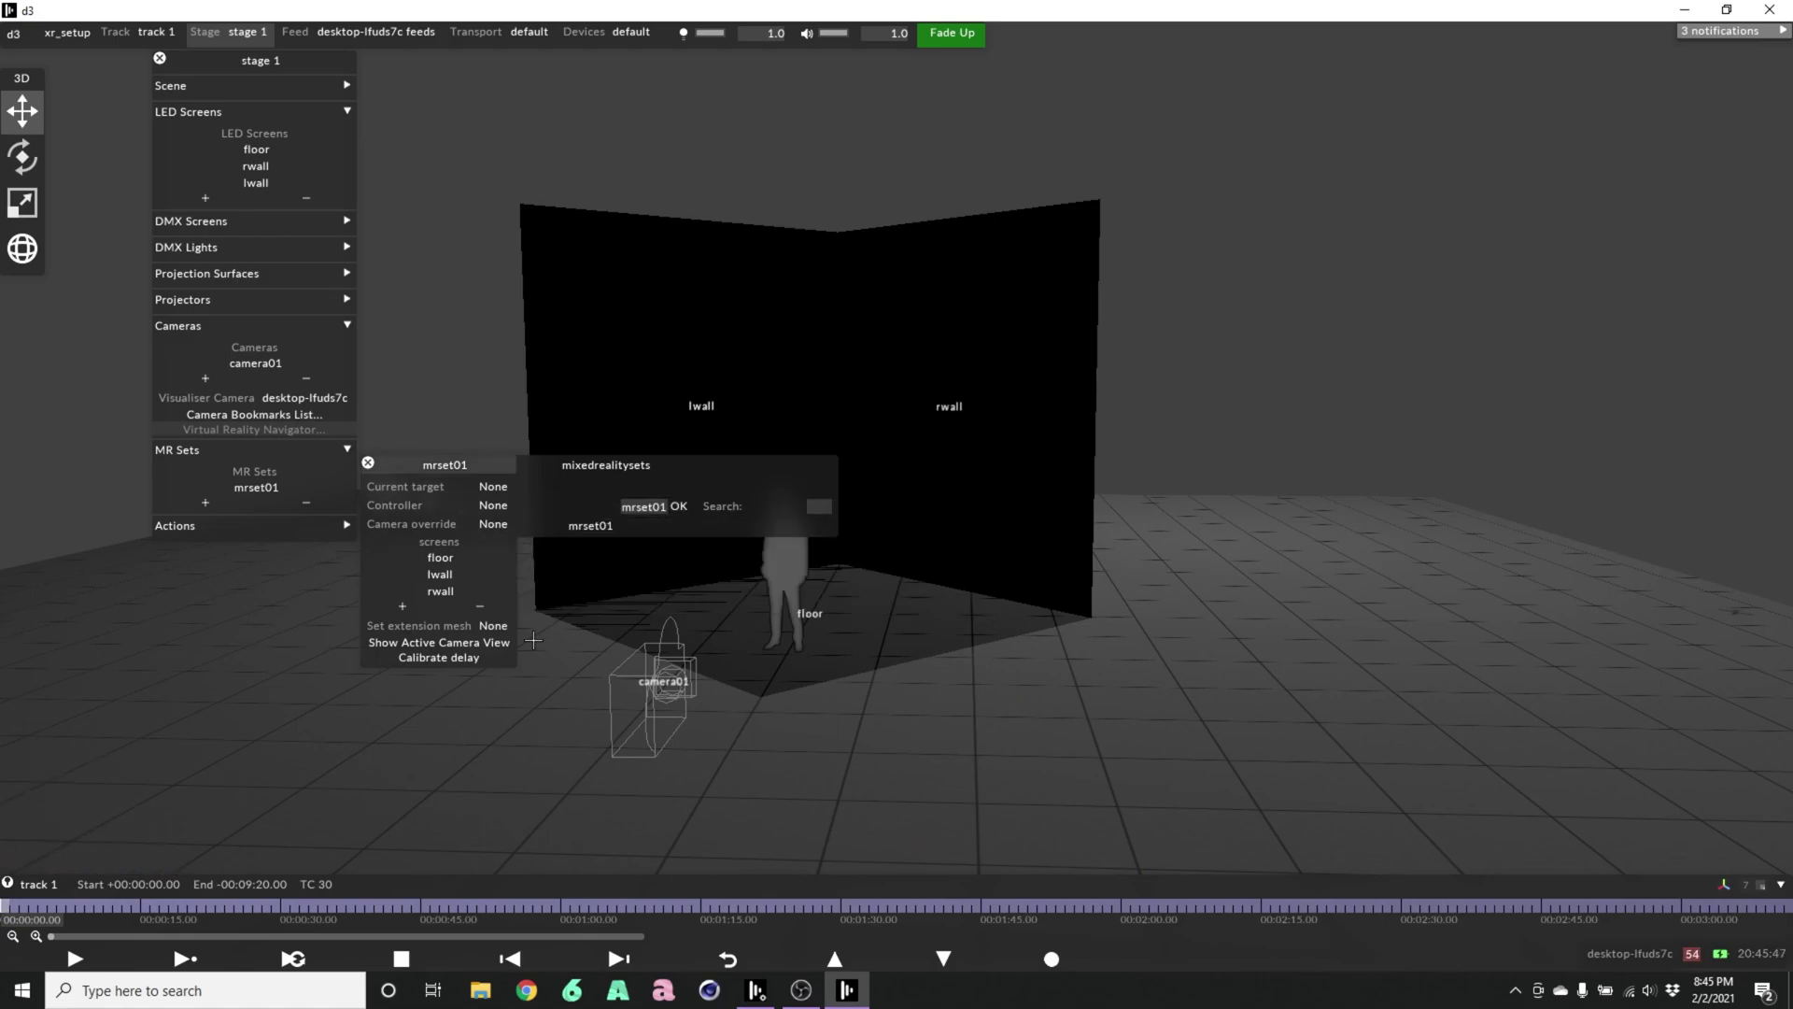
# - Give mrset01 a ManualIndirectionController named newcontroller with its selection set to camera01
pyautogui.click(492, 505)
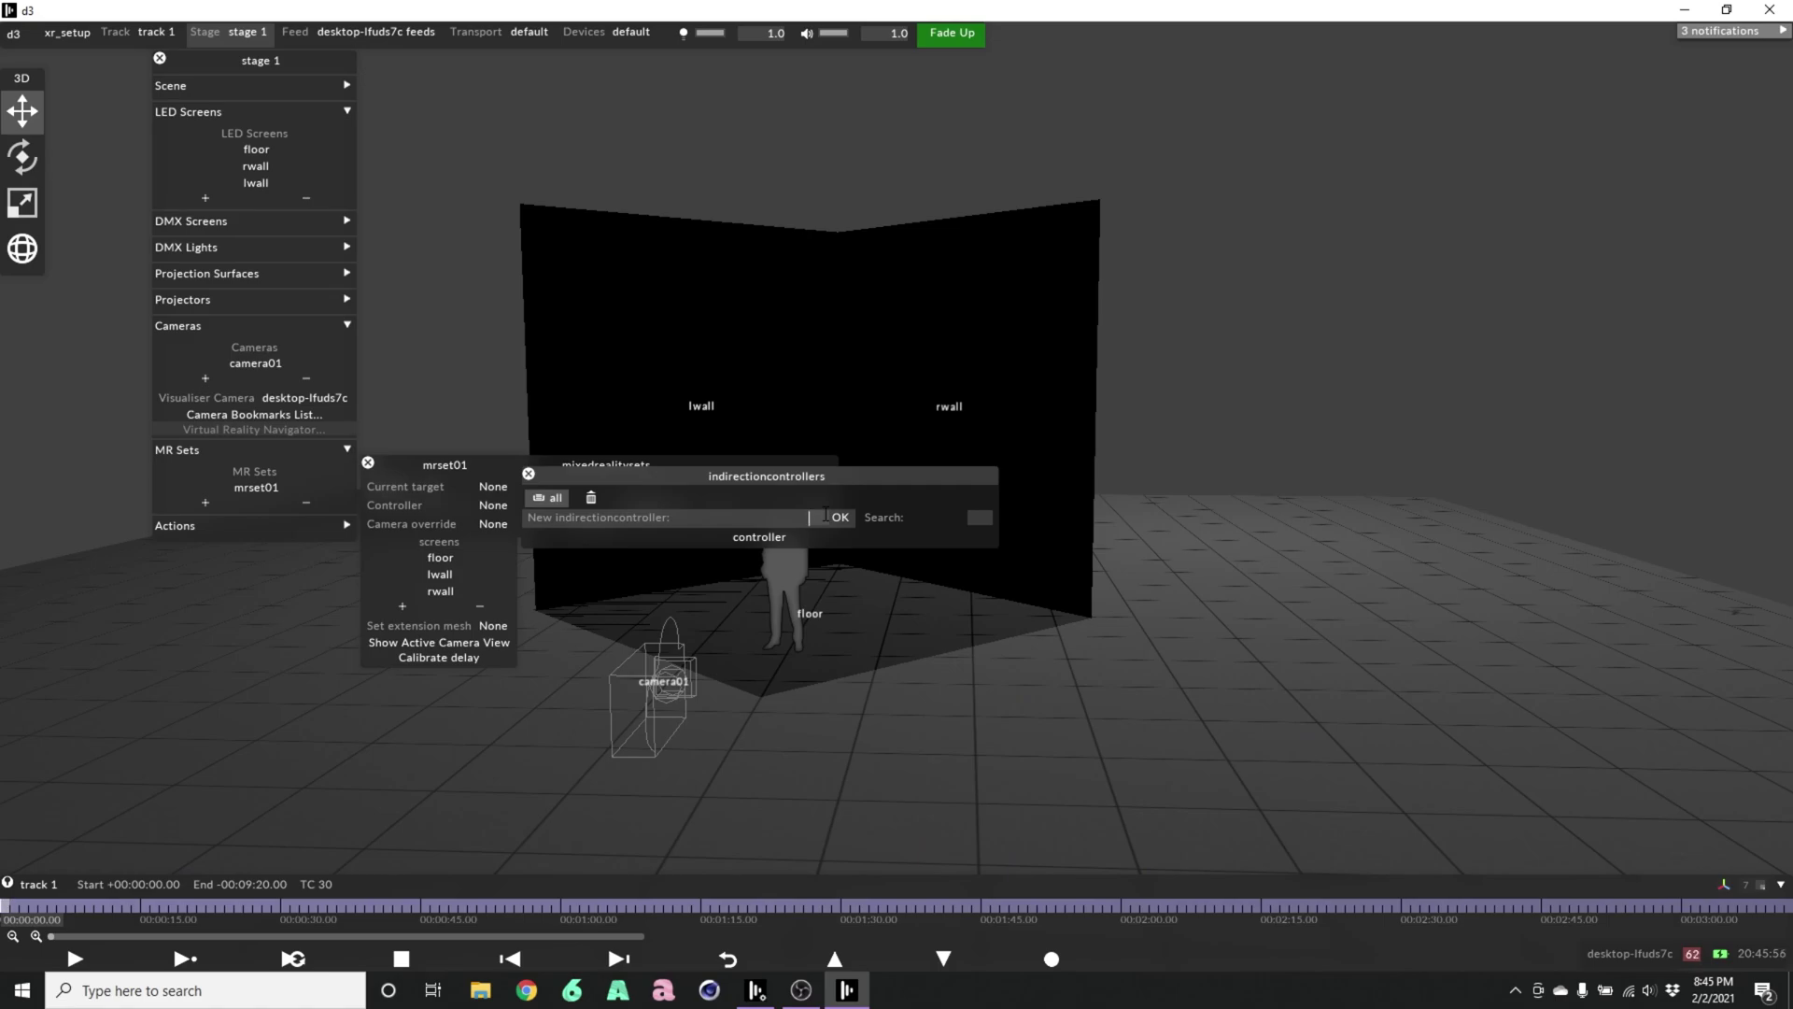
pyautogui.write('newcontroller')
pyautogui.press('Return')
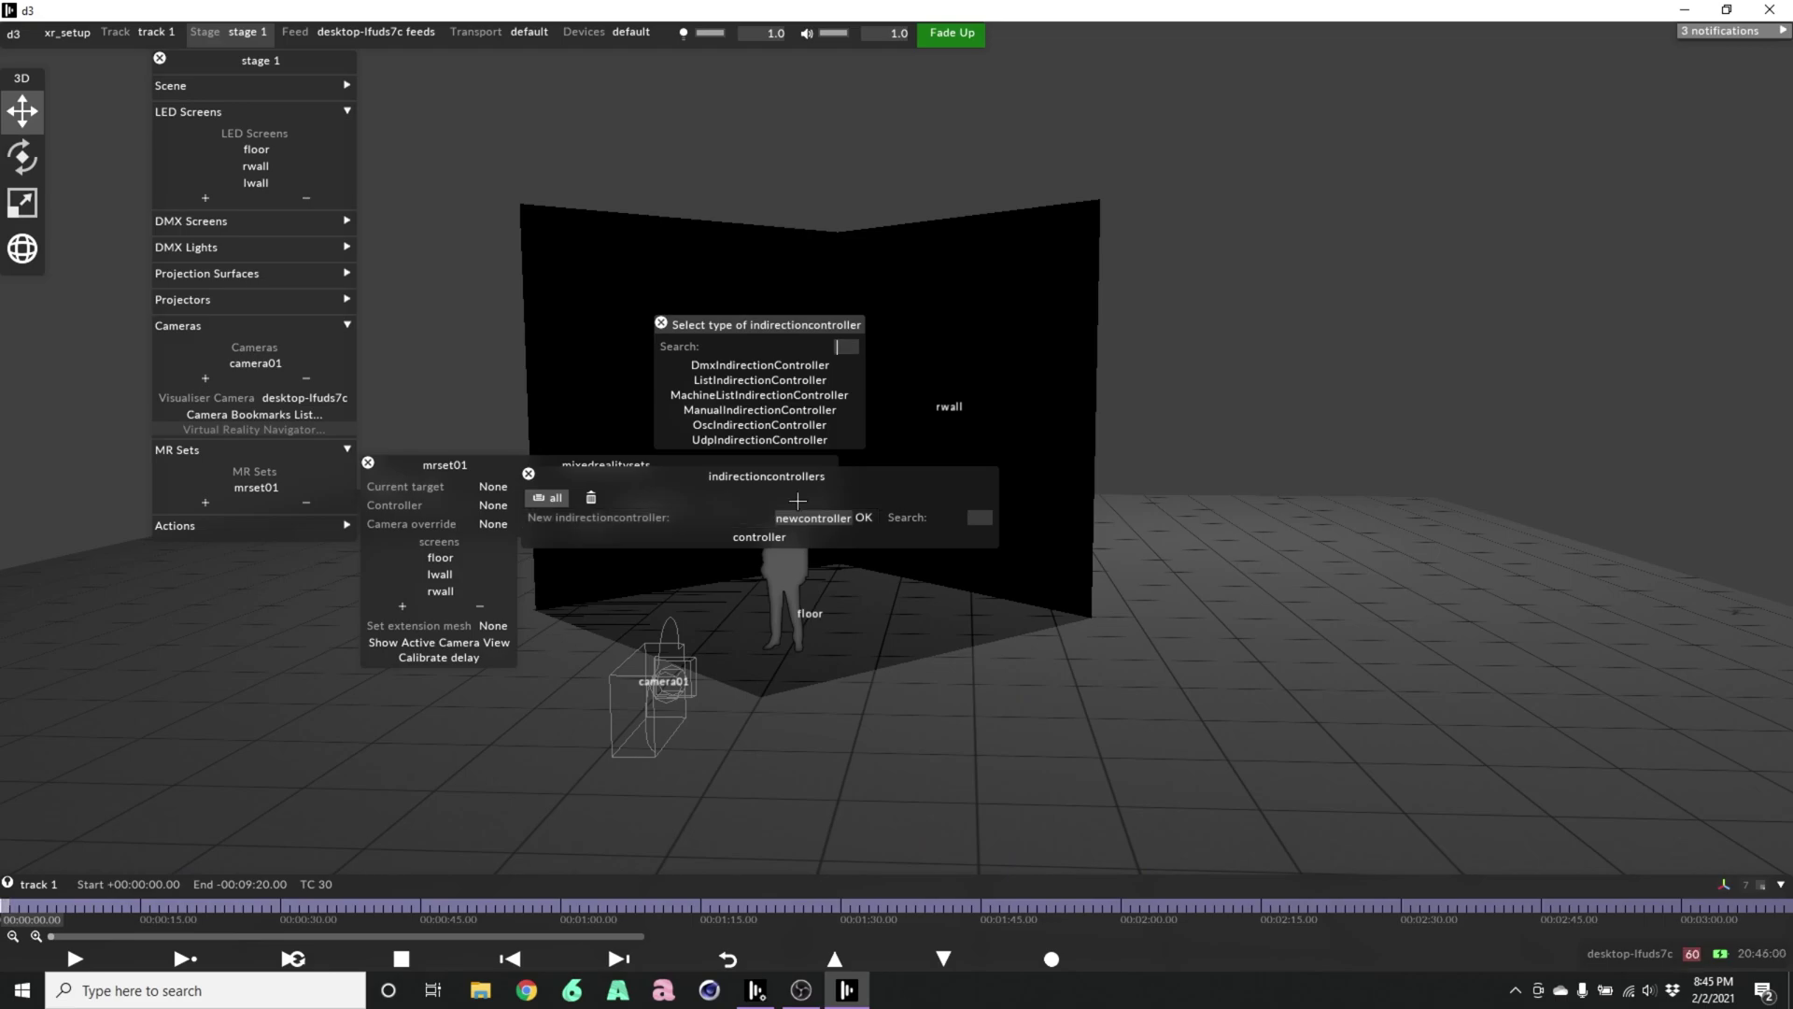
pyautogui.click(753, 410)
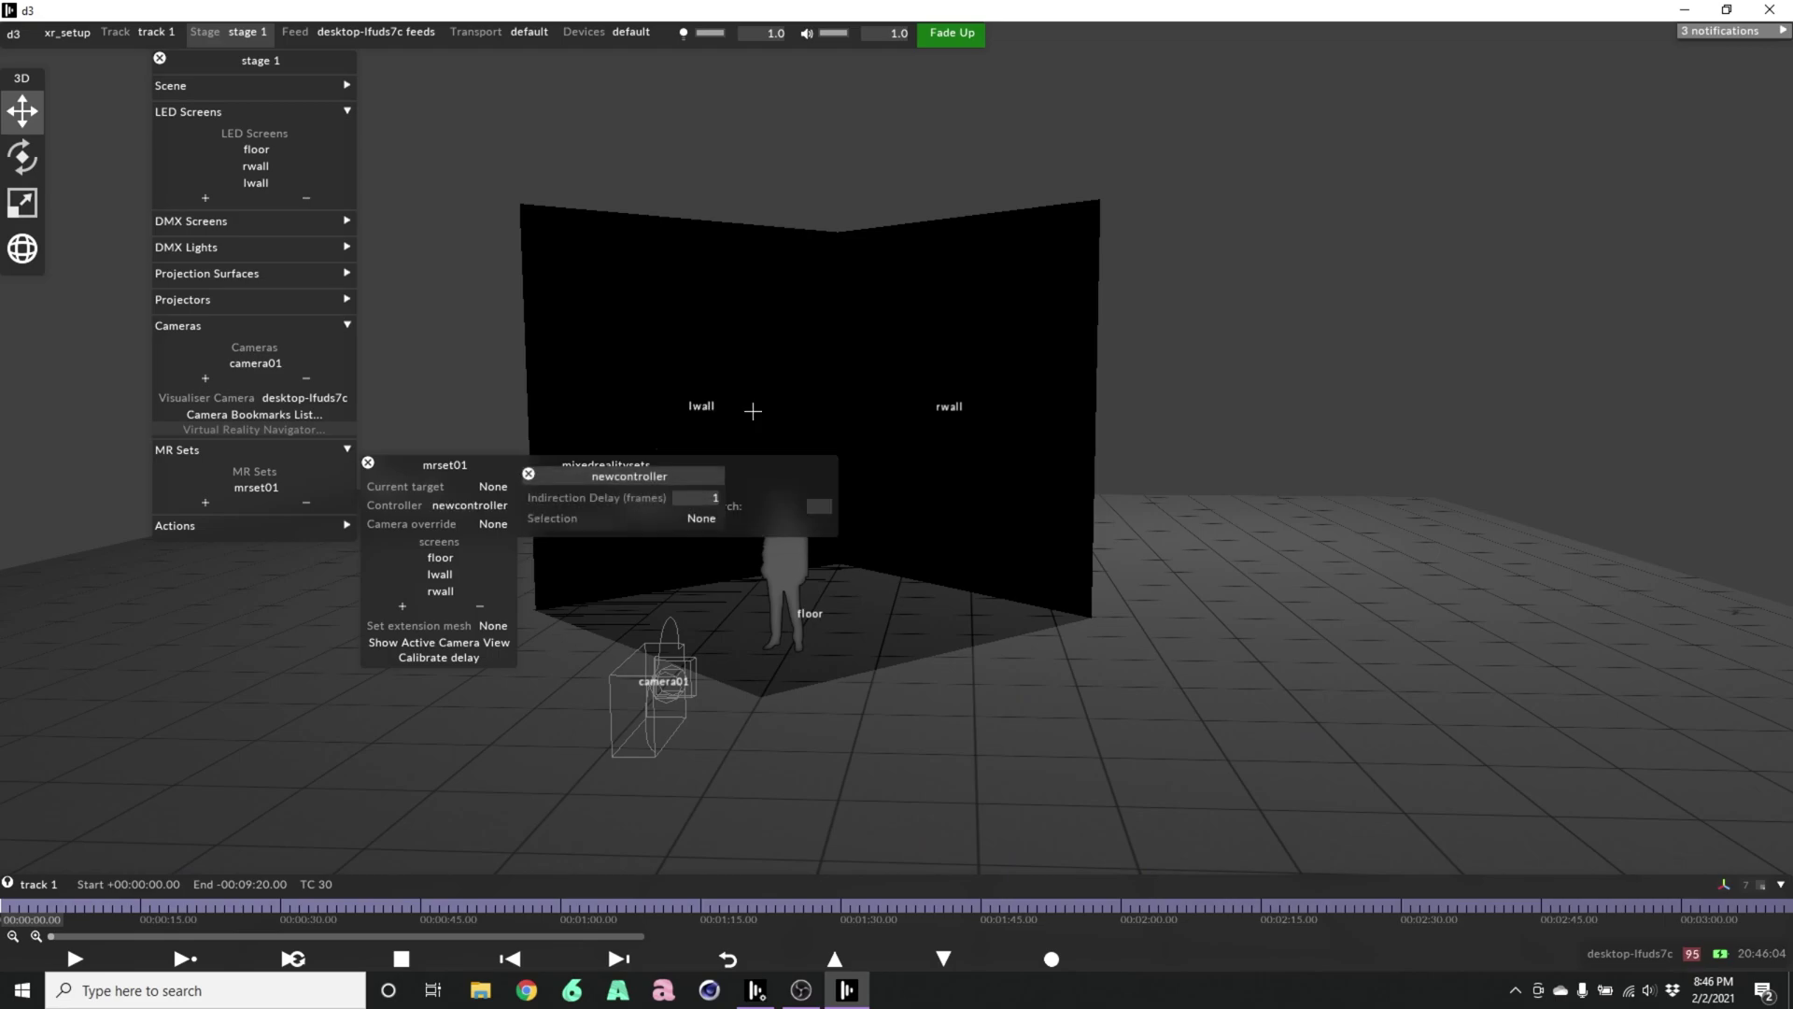
pyautogui.click(702, 518)
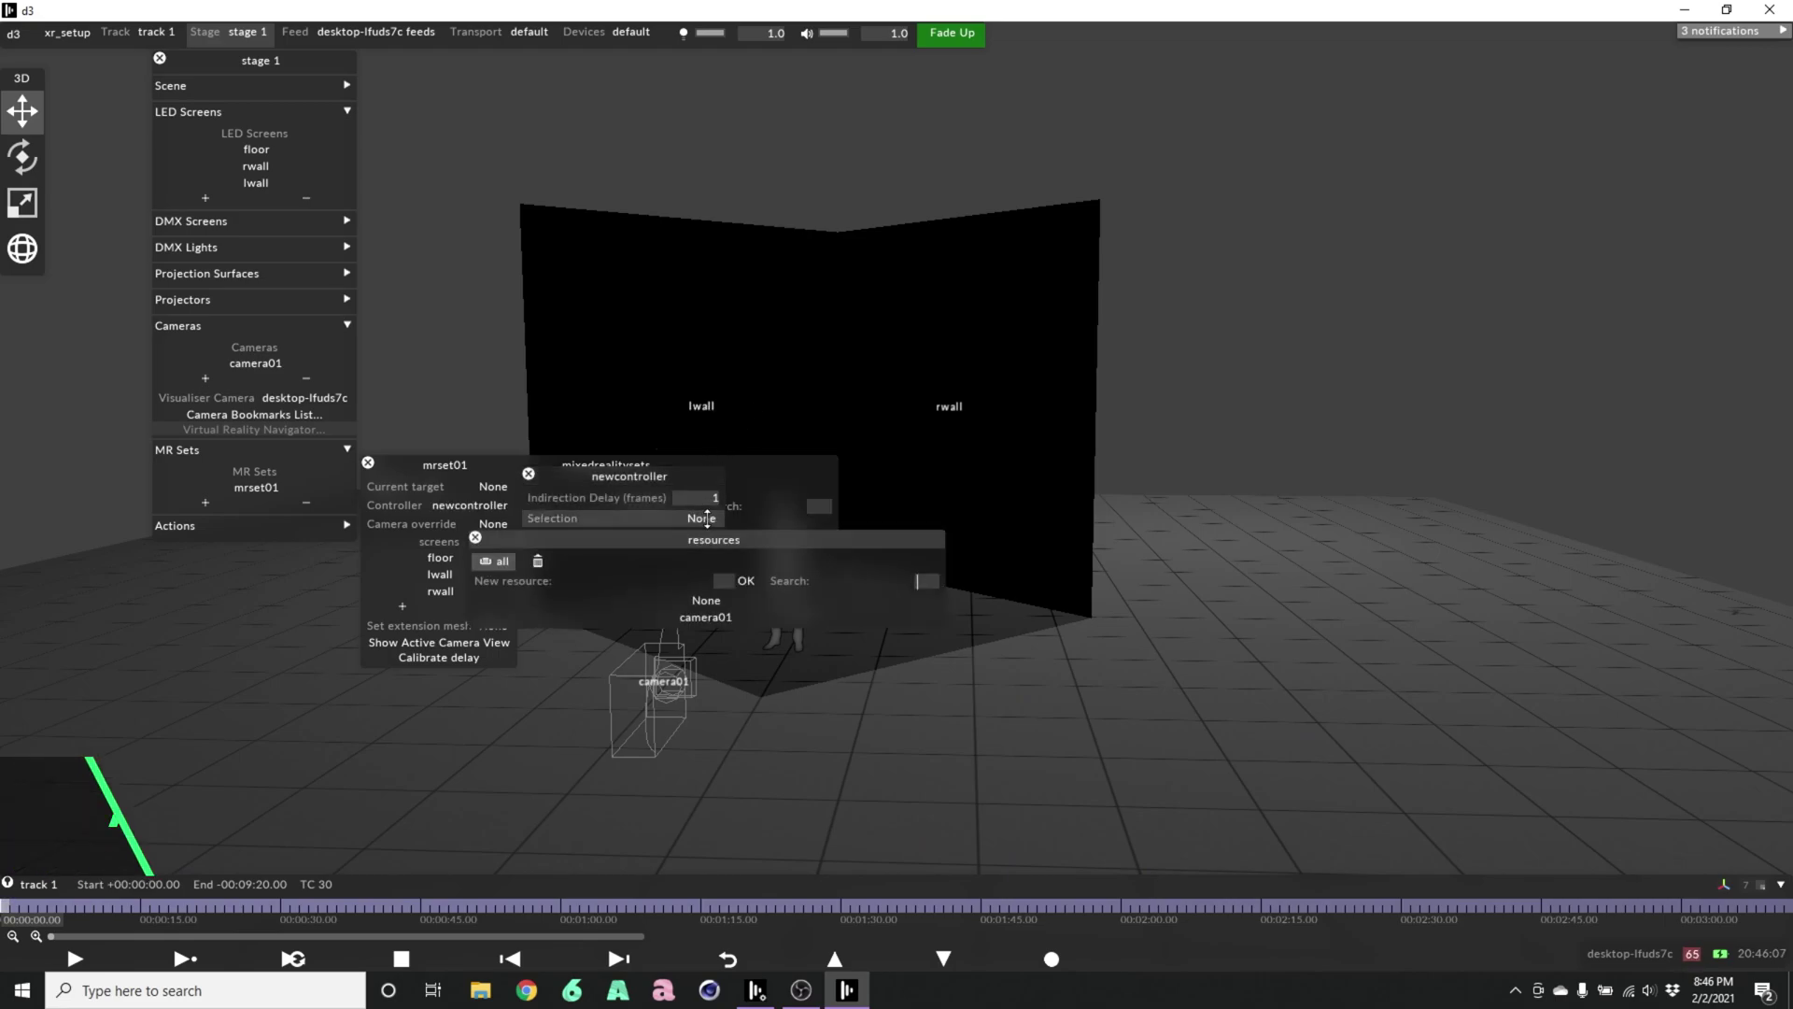
pyautogui.click(725, 617)
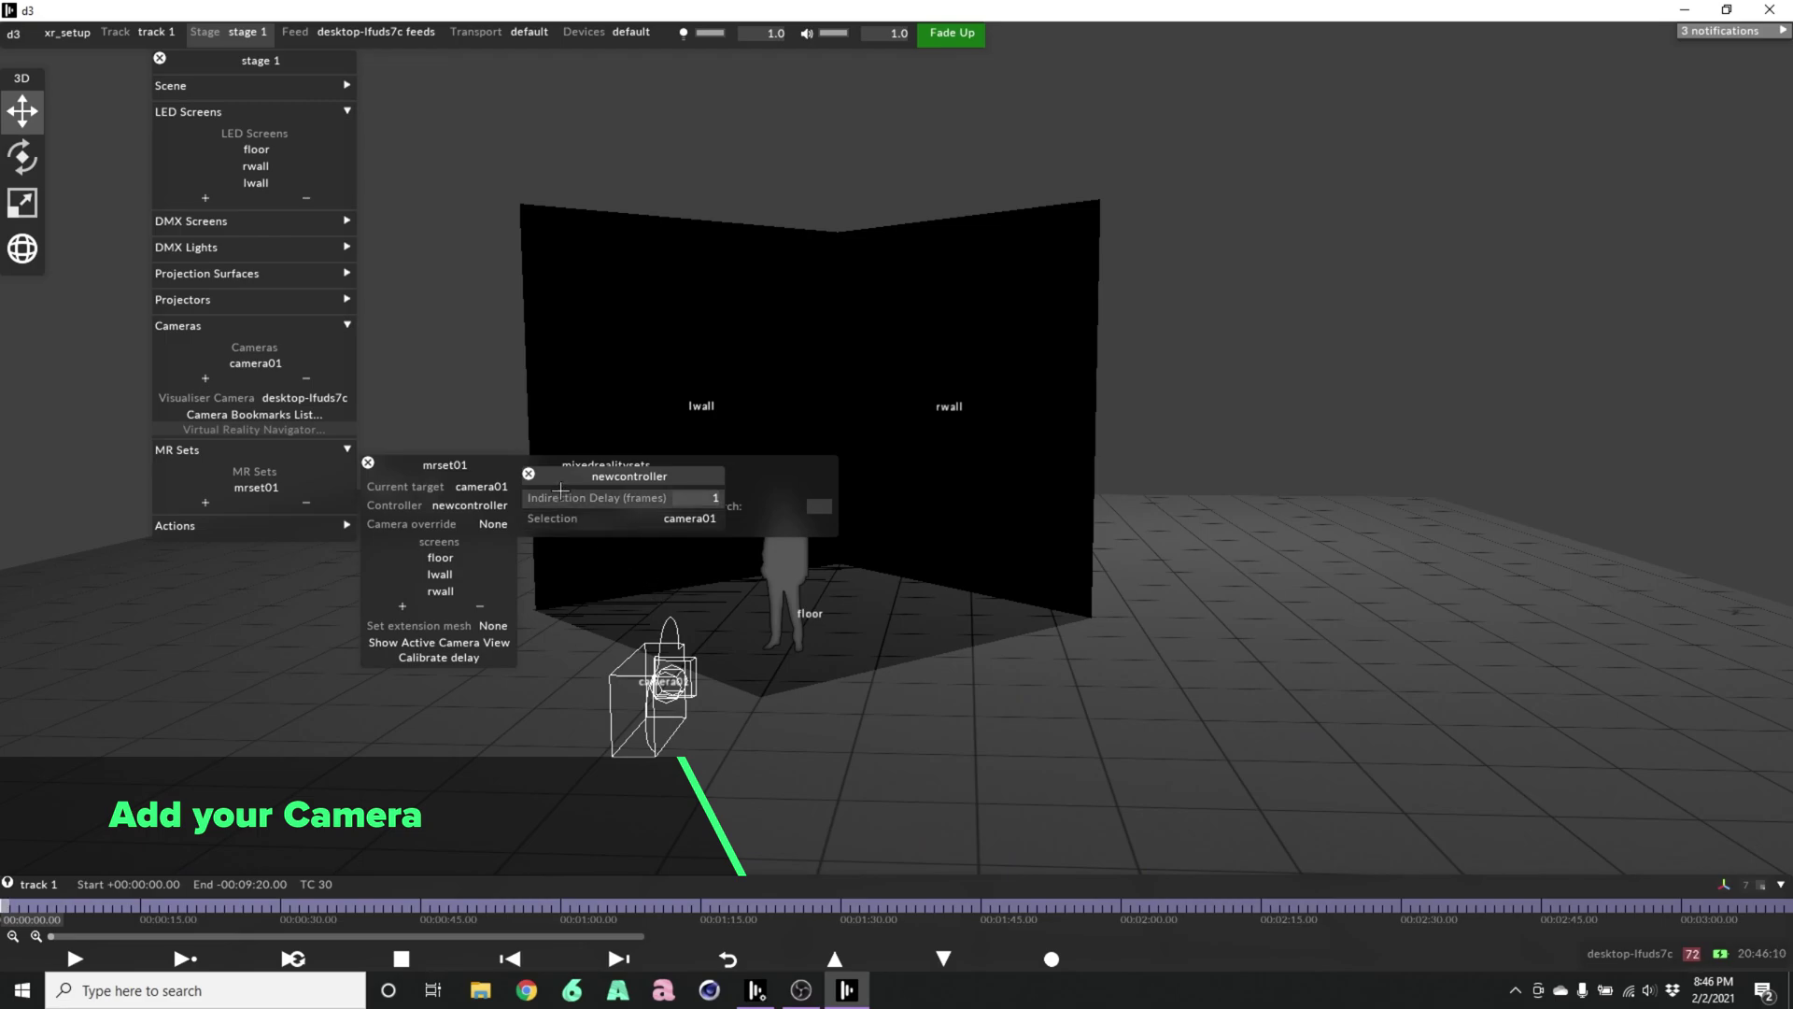
pyautogui.click(530, 474)
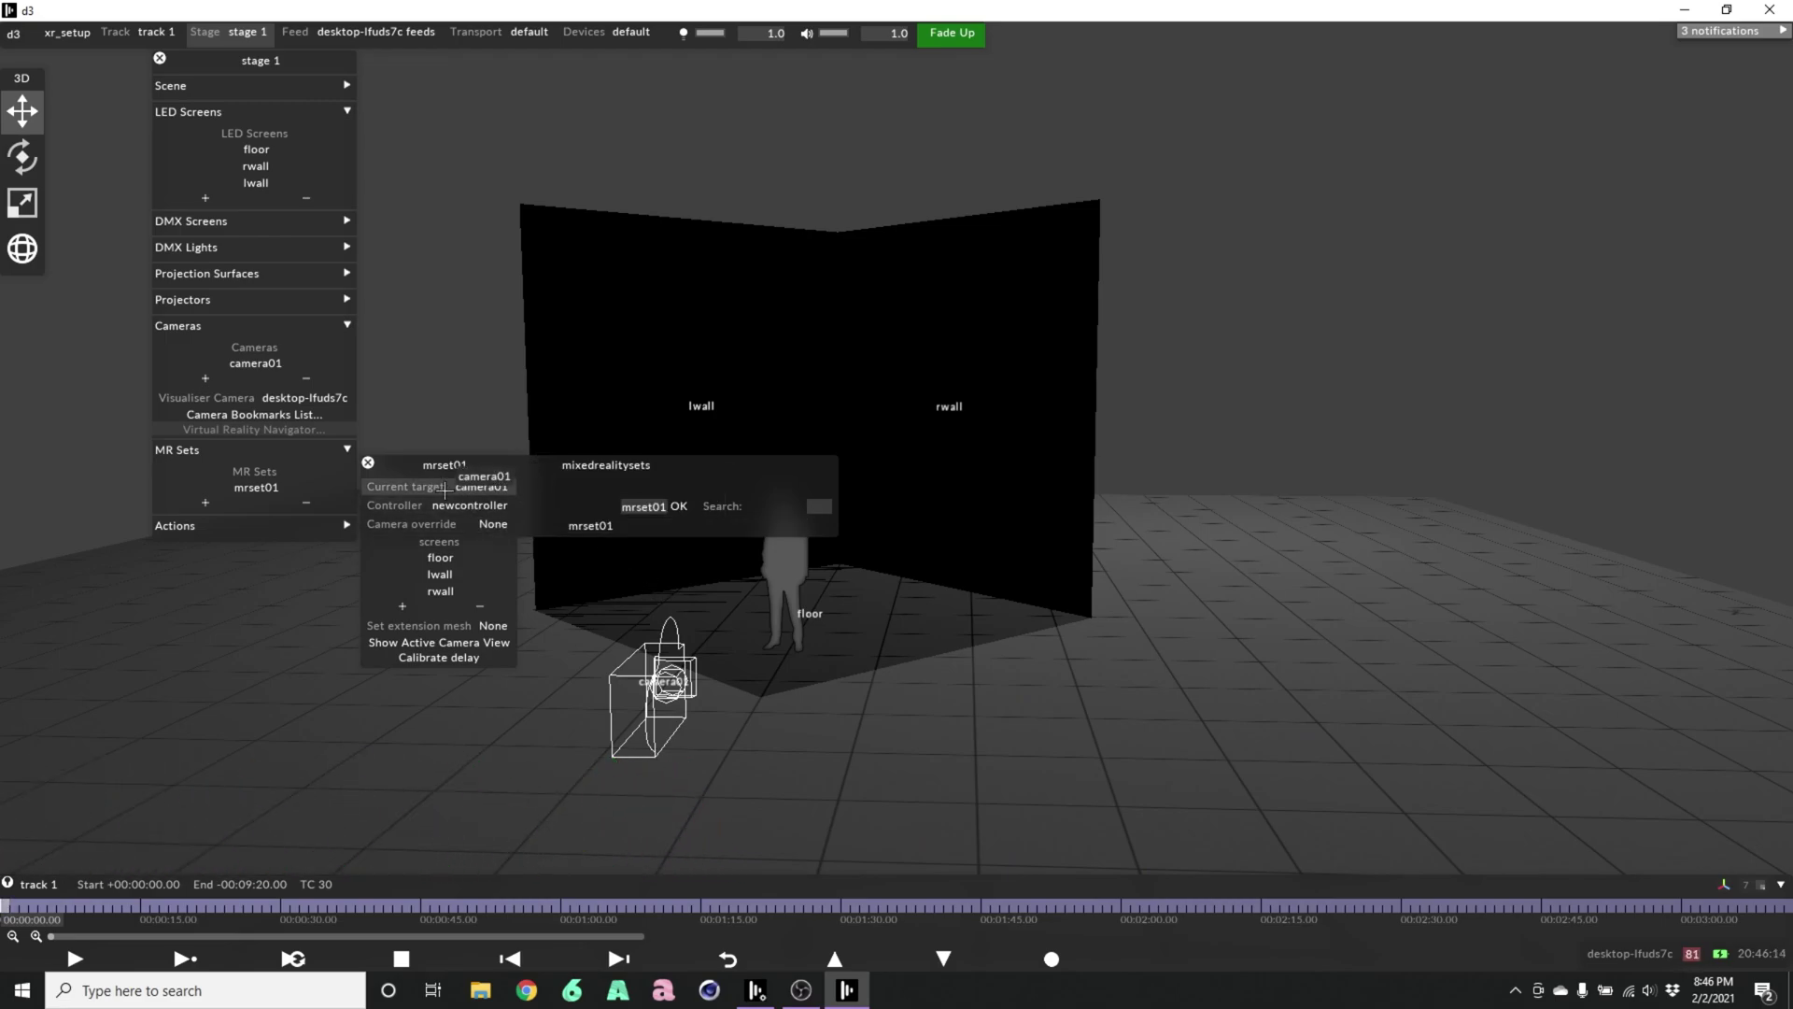
# - Set mrset01's camera override to camera01, show its active camera view, and move the panel top right
pyautogui.click(495, 524)
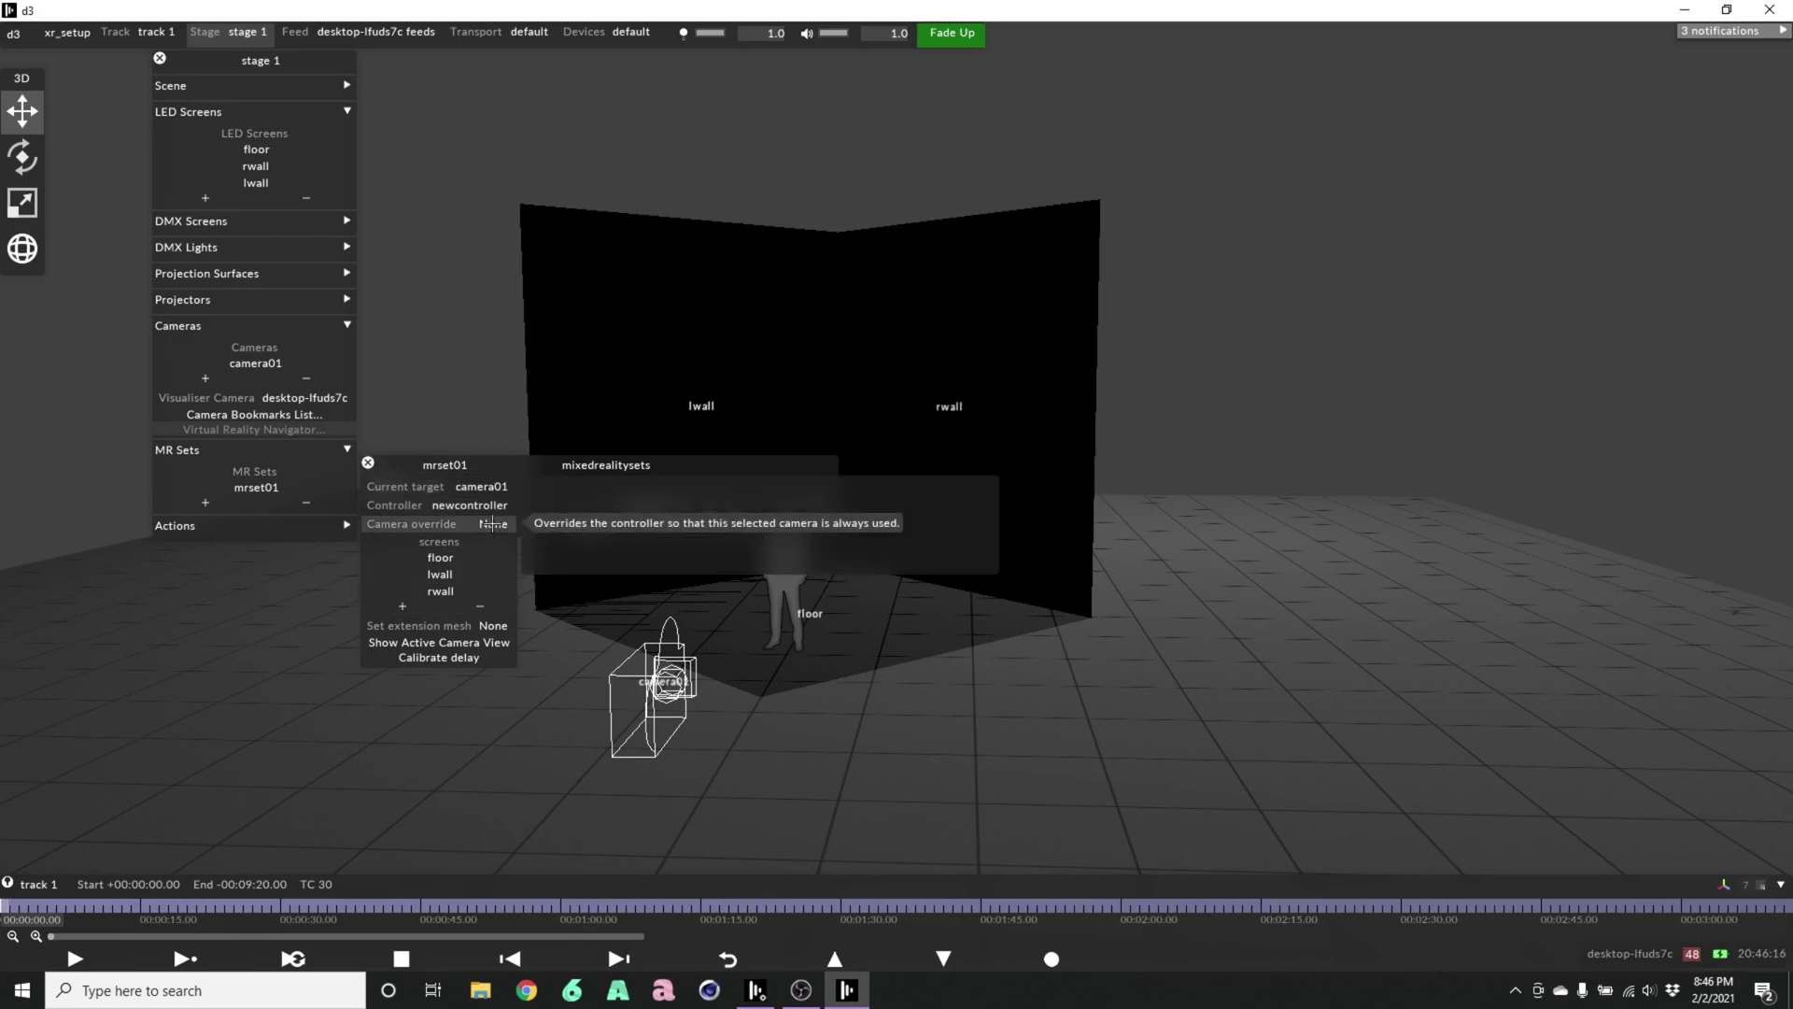
pyautogui.click(766, 563)
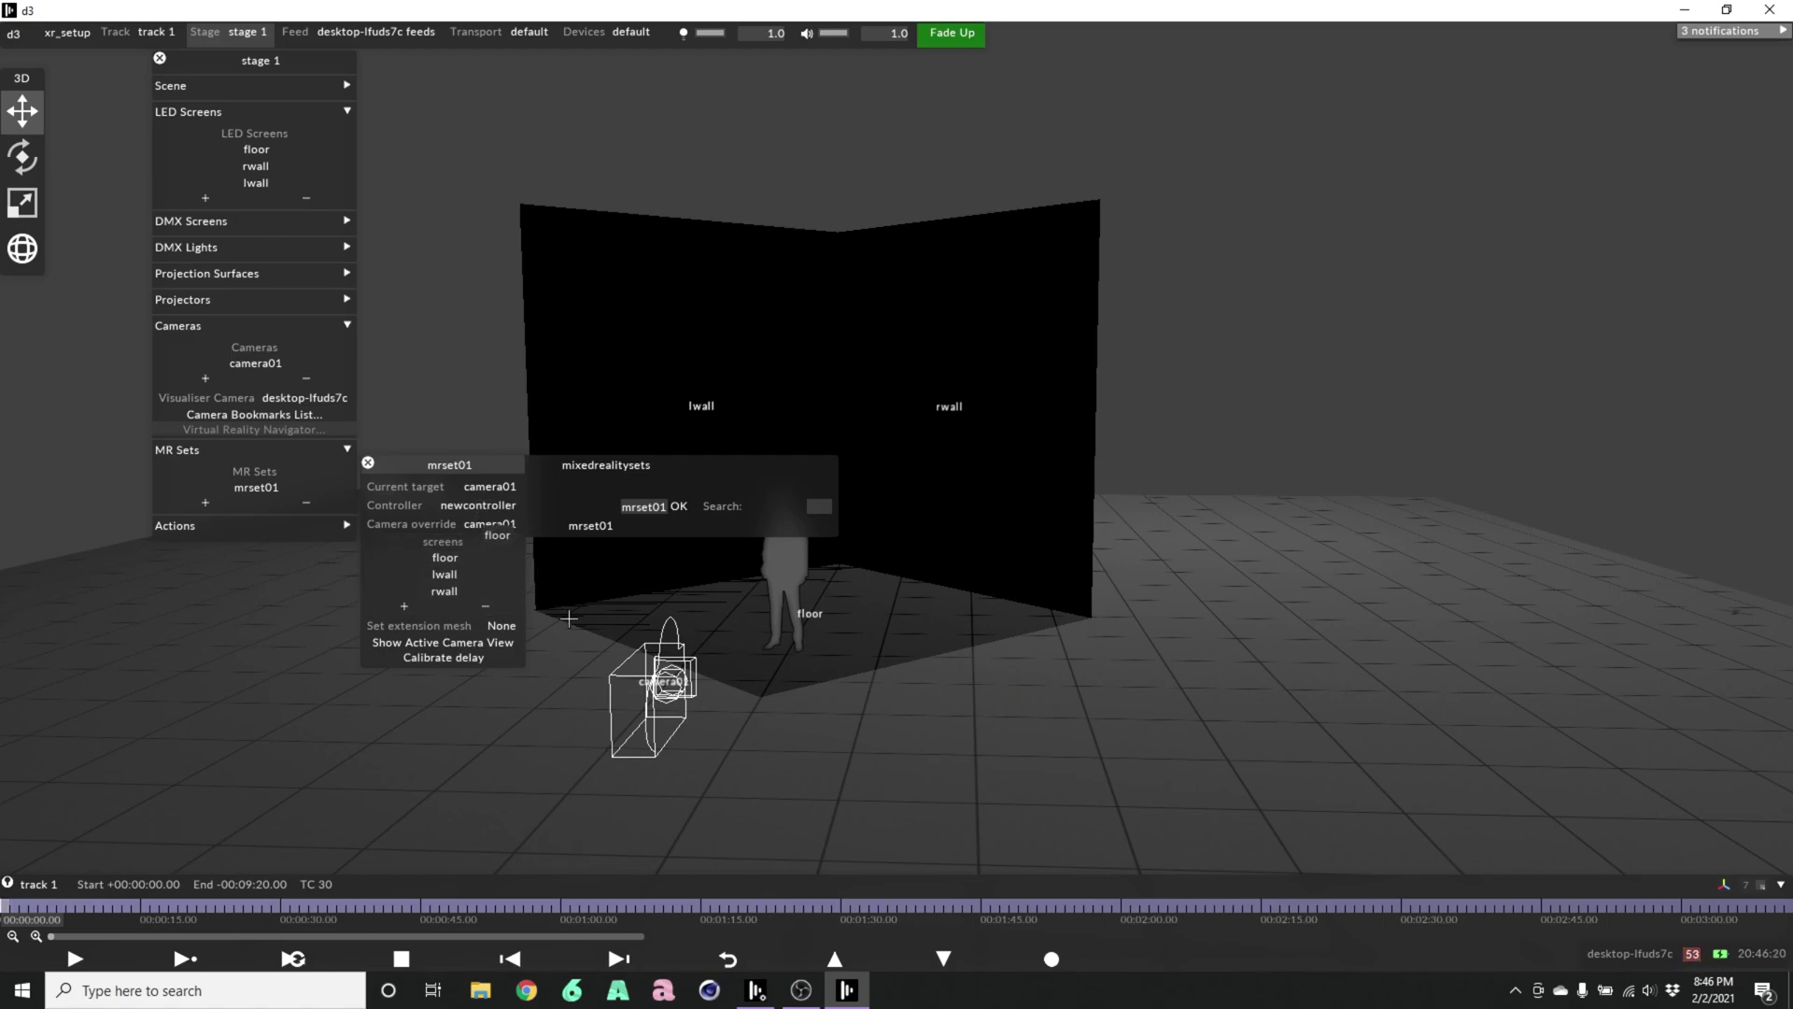
pyautogui.click(441, 644)
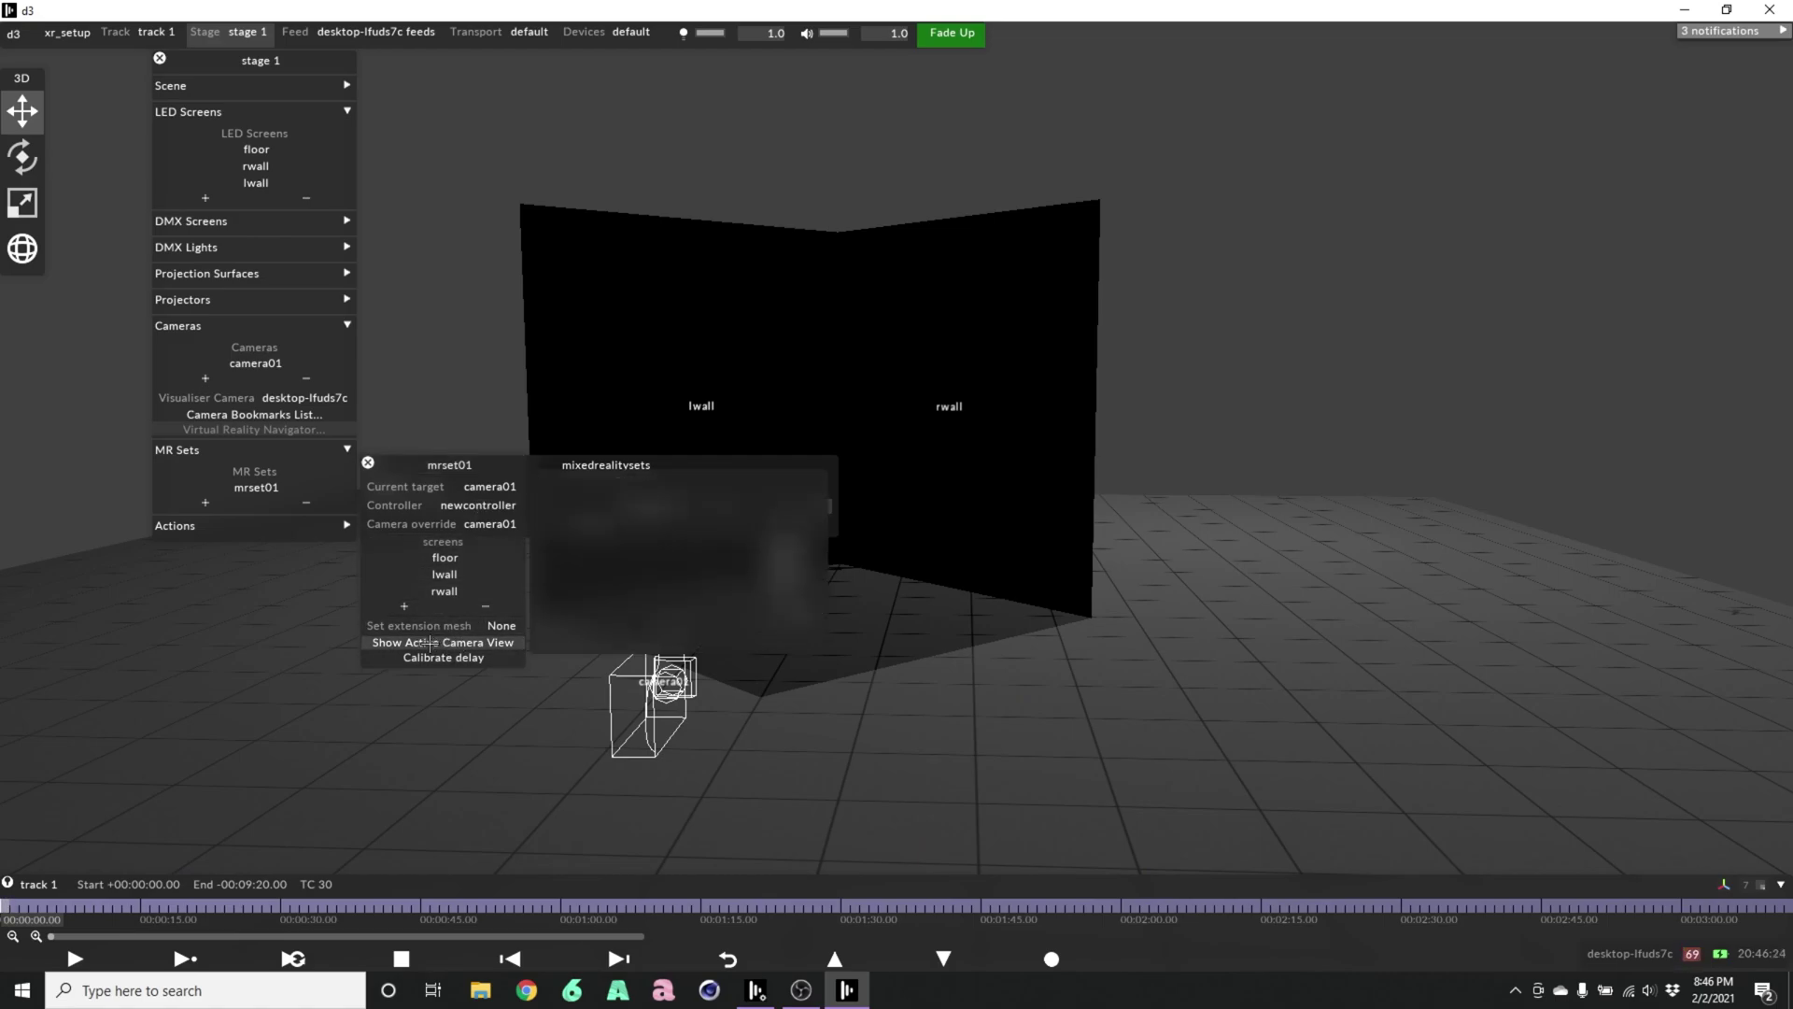
pyautogui.moveTo(456, 464); pyautogui.dragTo(1331, 152)
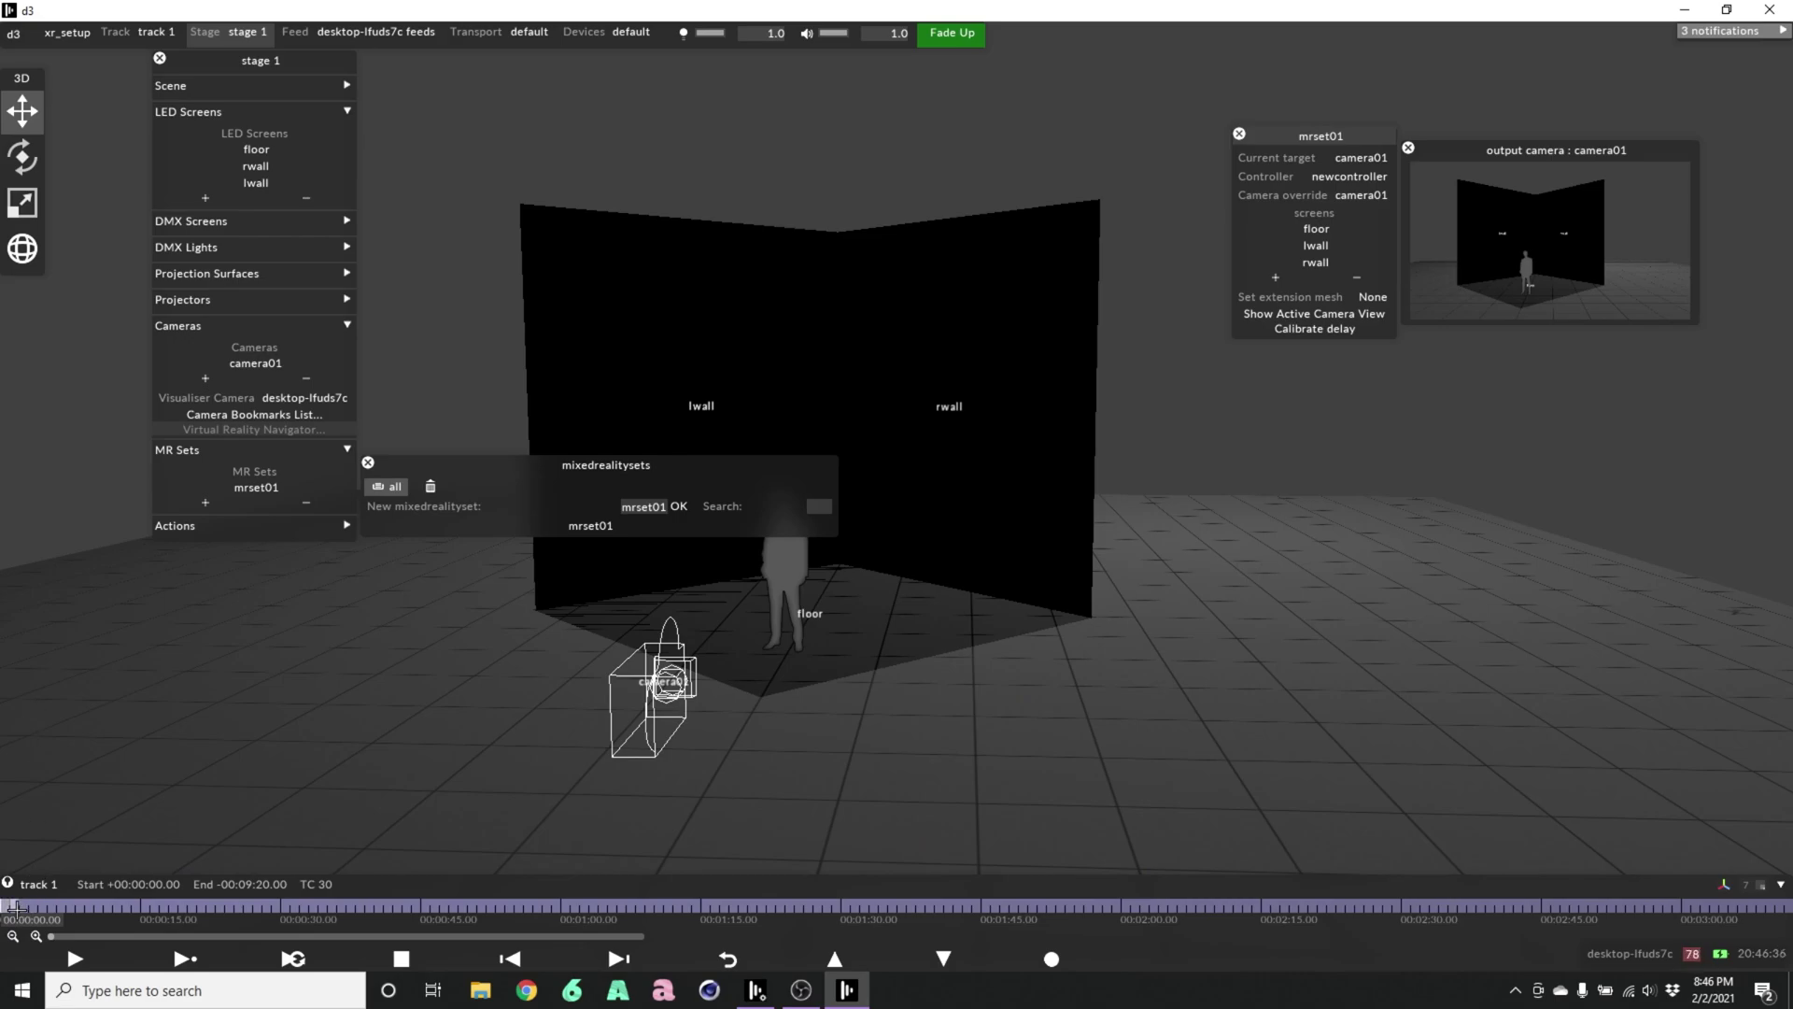
# - Close the stage panels and add a RenderStream layer named RenderstreamUE to track 1
pyautogui.click(162, 60)
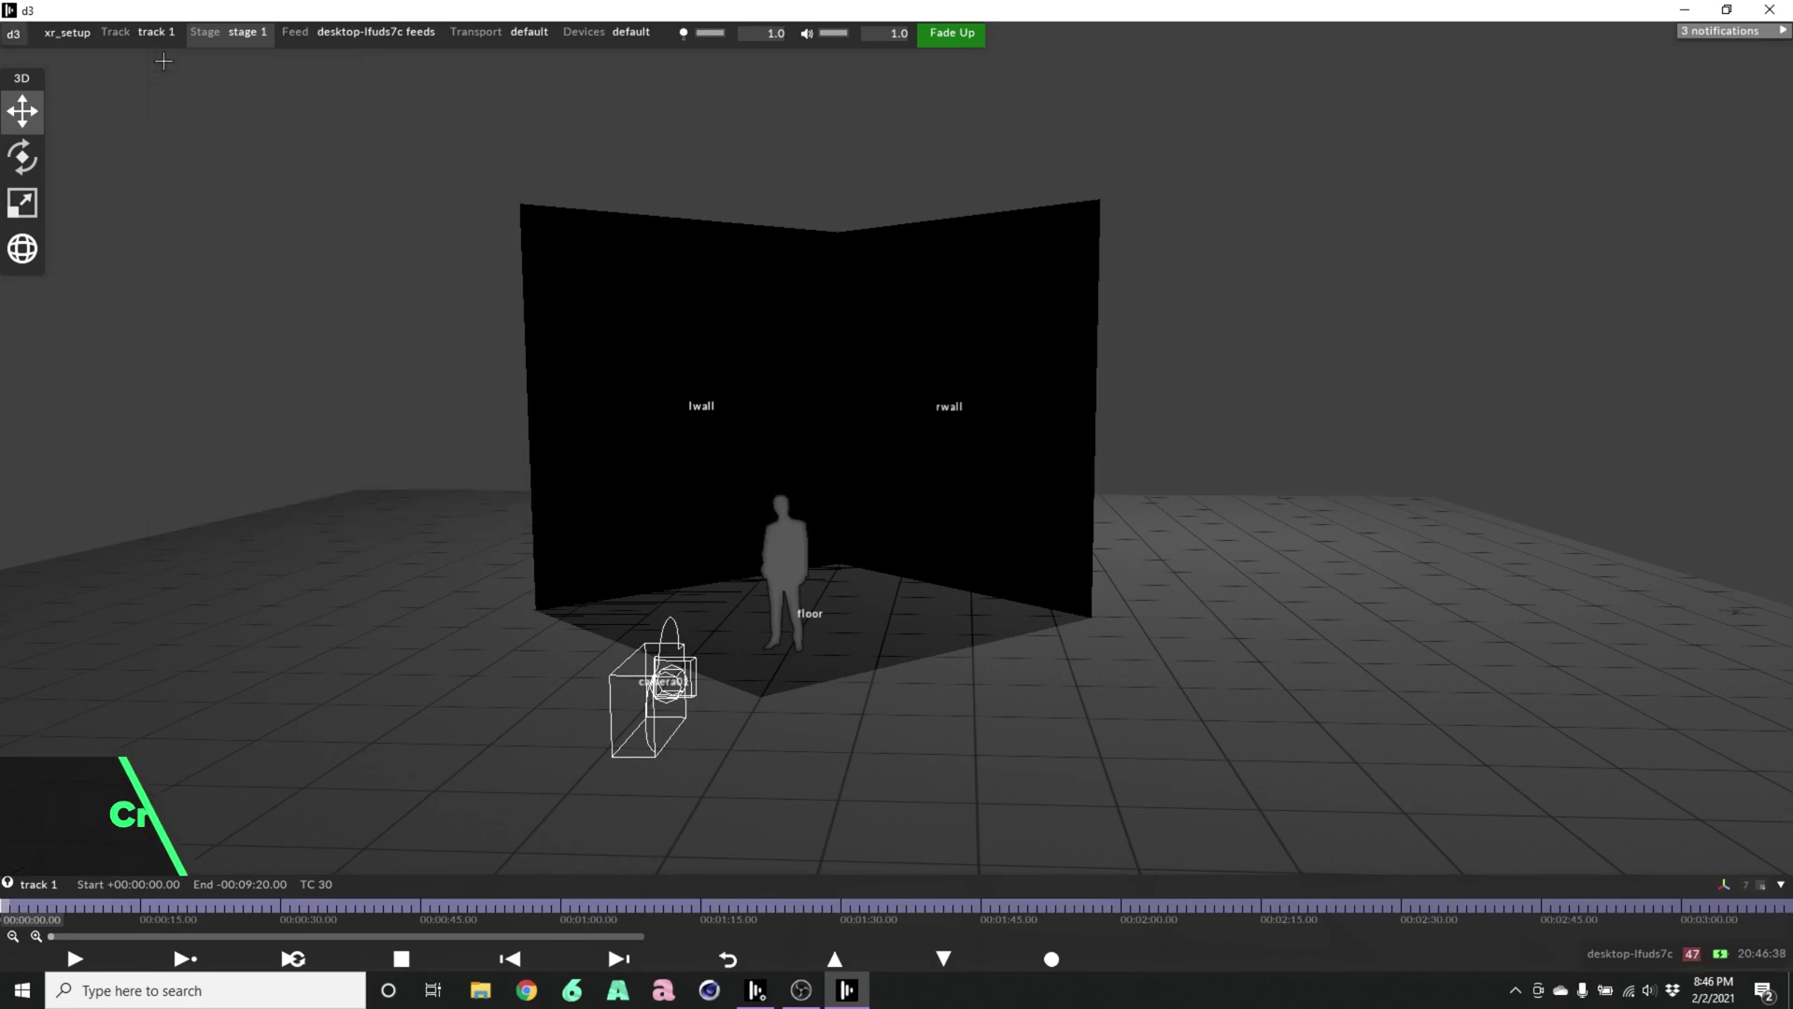
pyautogui.rightClick(7, 904)
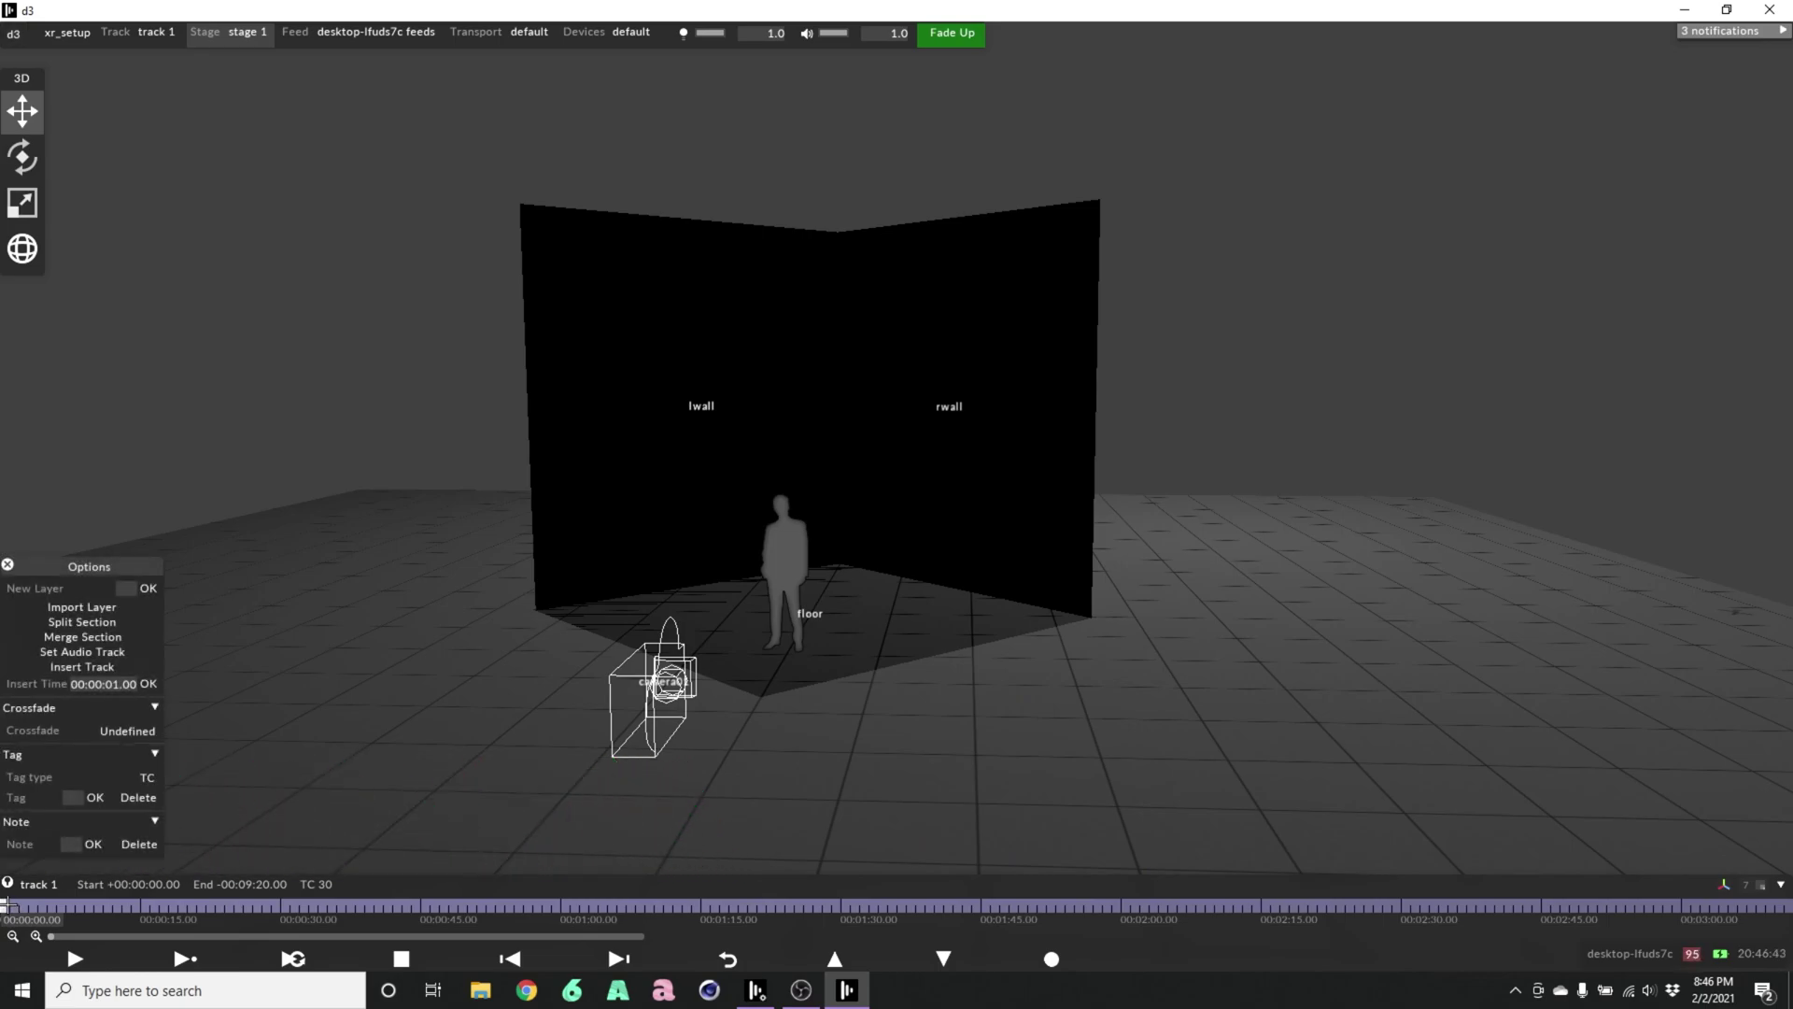
pyautogui.click(132, 591)
pyautogui.write('Renderstream')
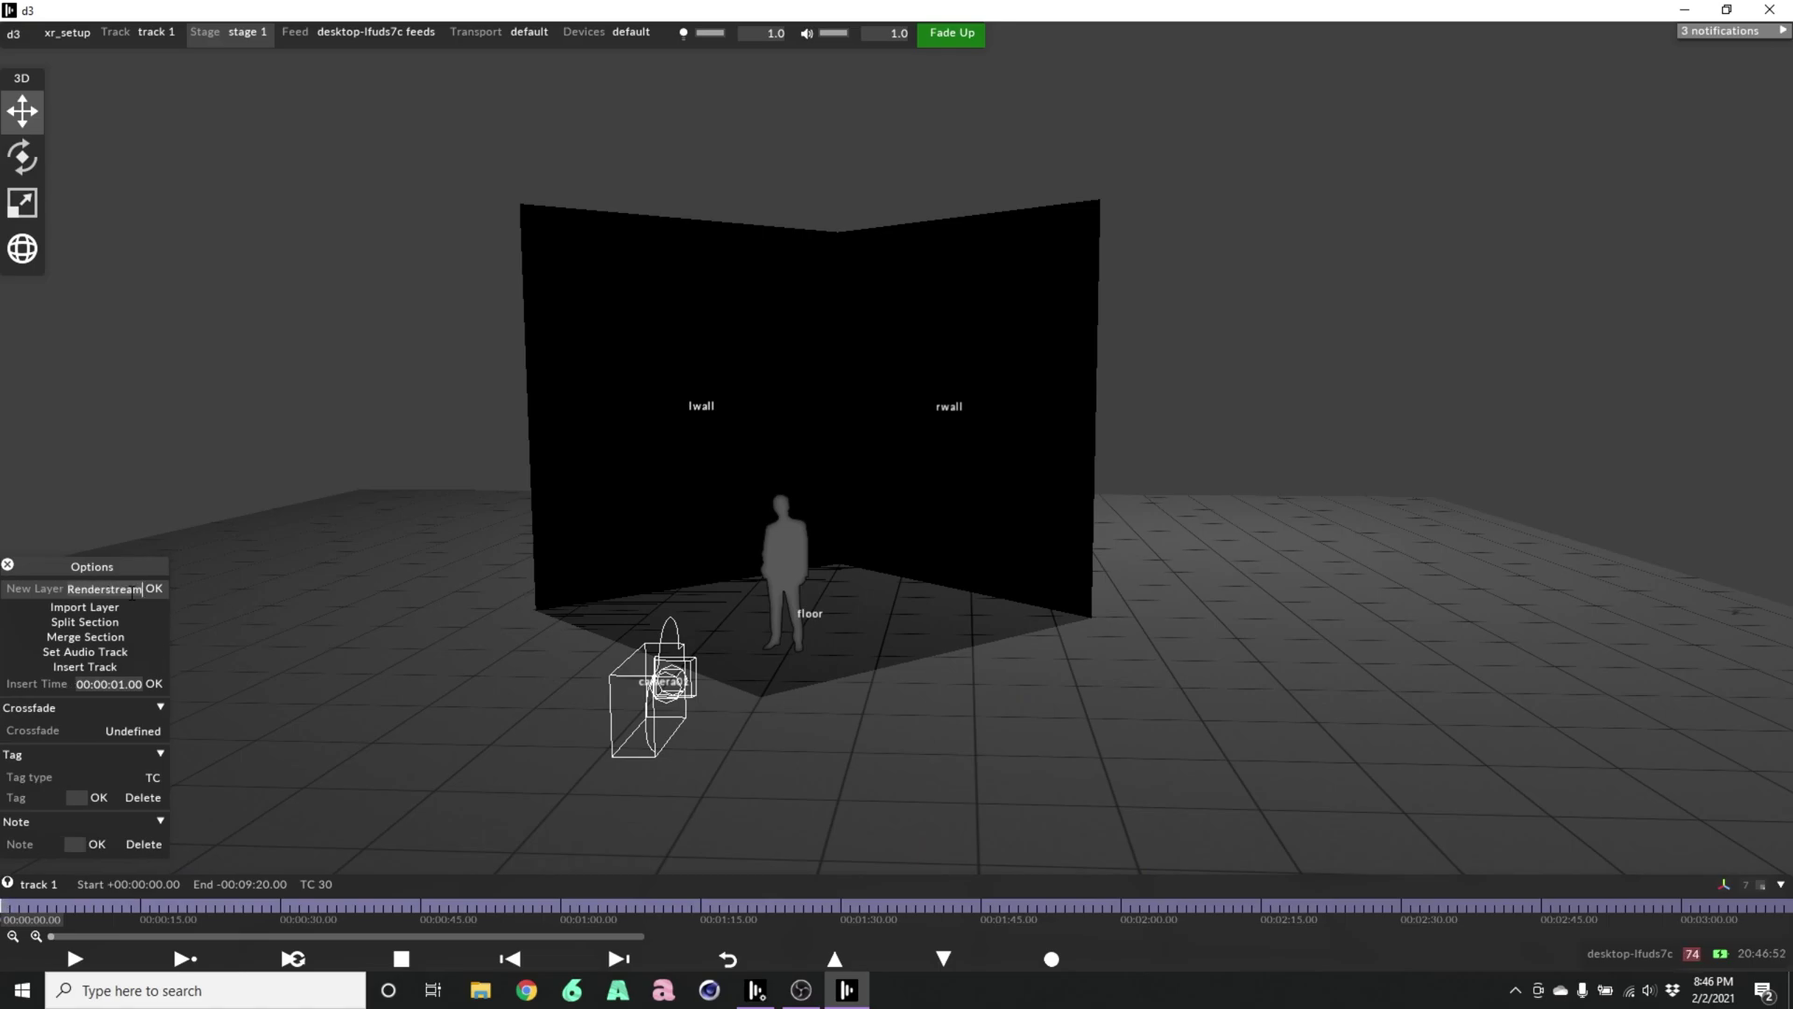
pyautogui.write('UE')
pyautogui.press('Return')
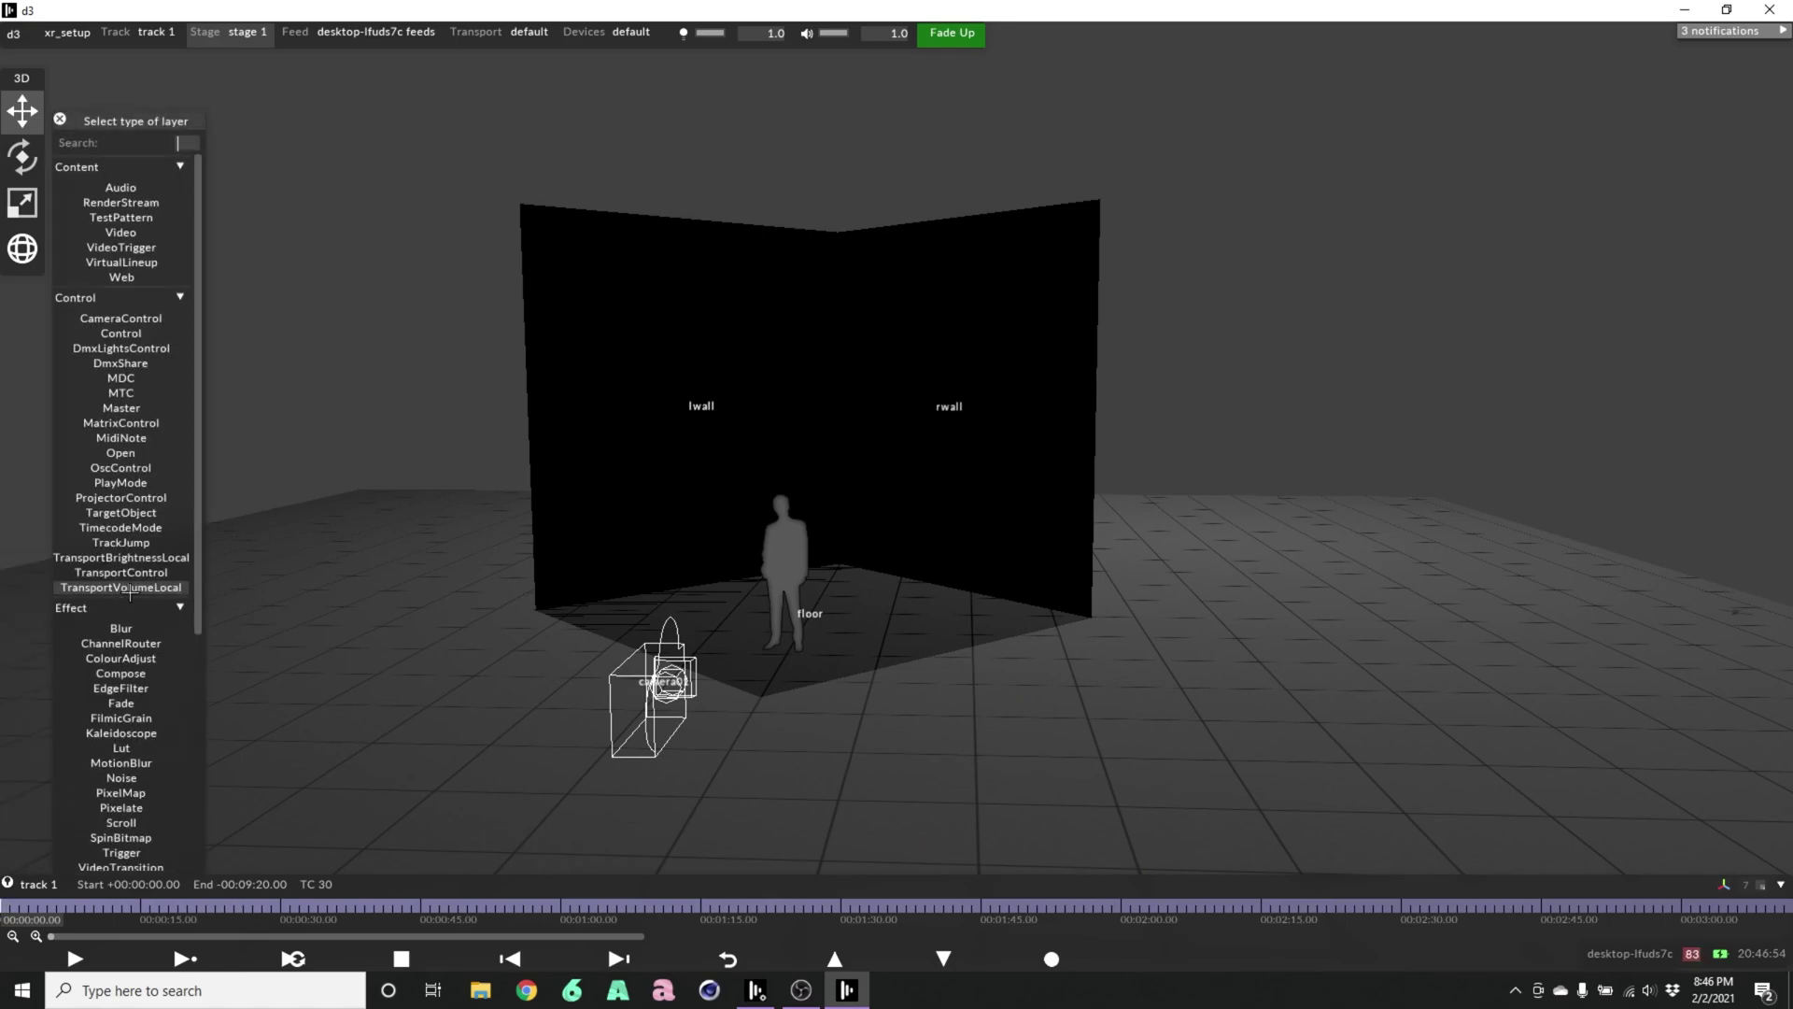
pyautogui.write('re')
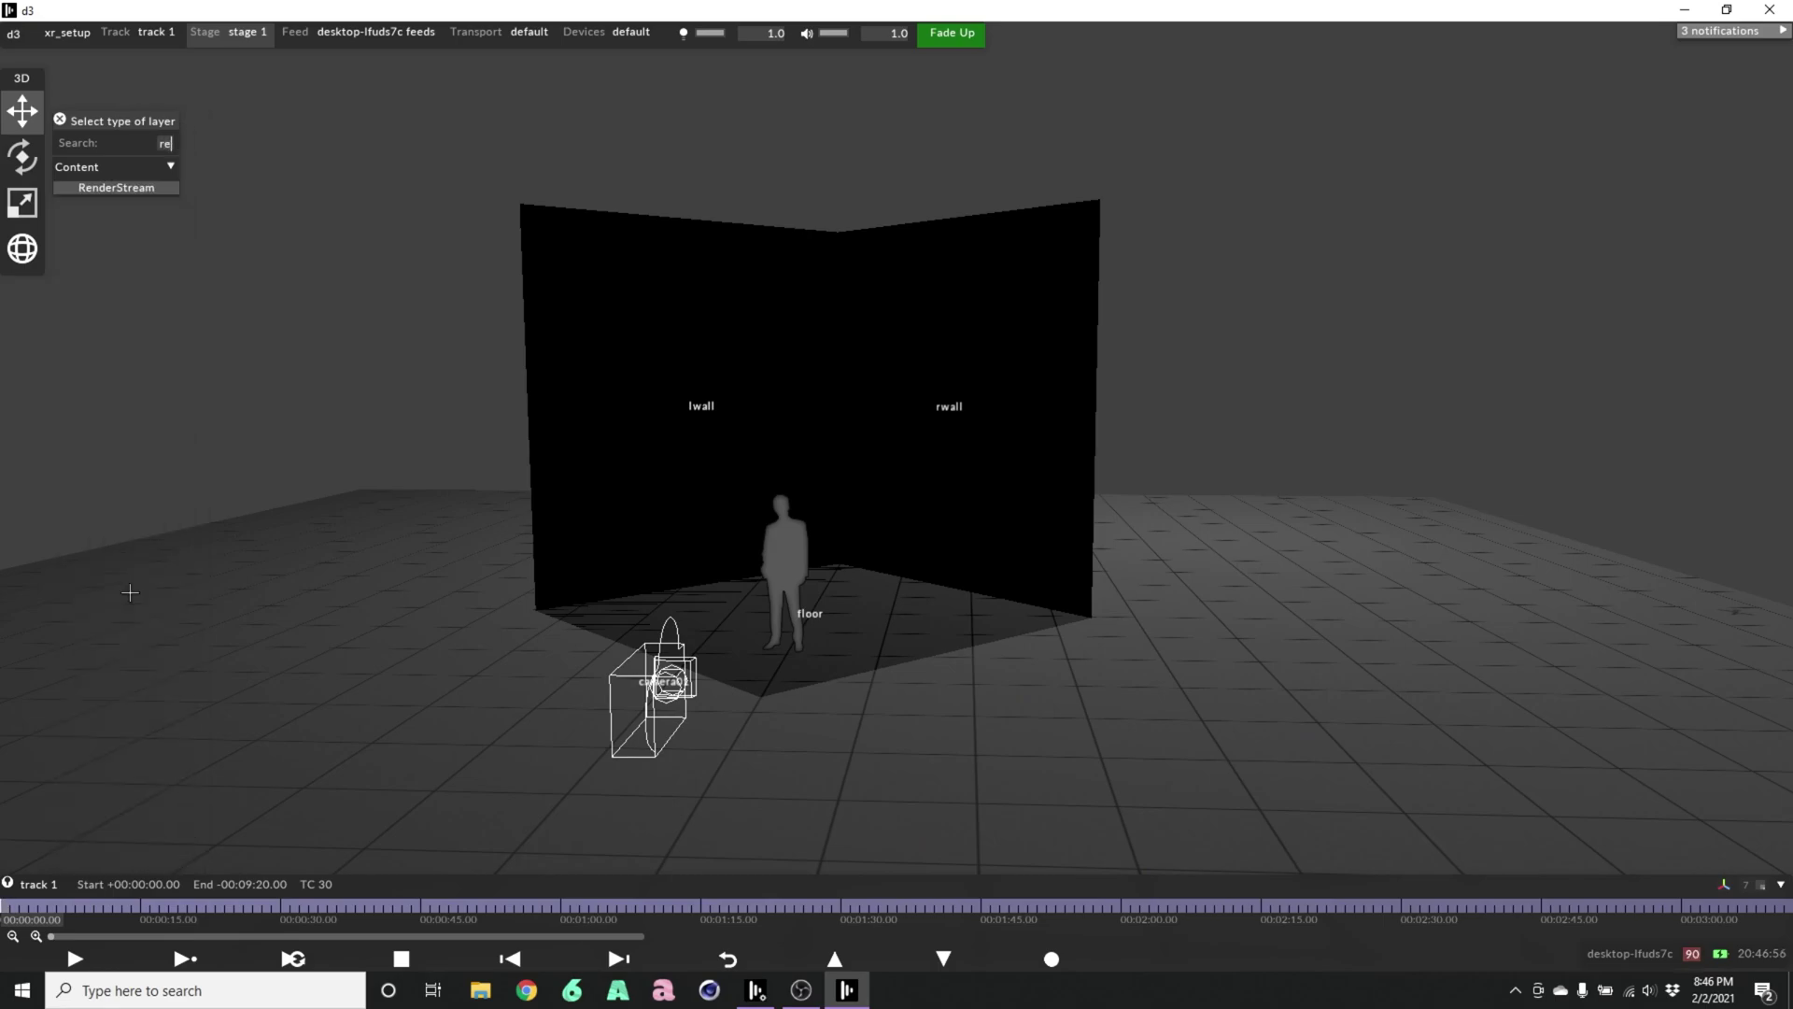
pyautogui.click(124, 189)
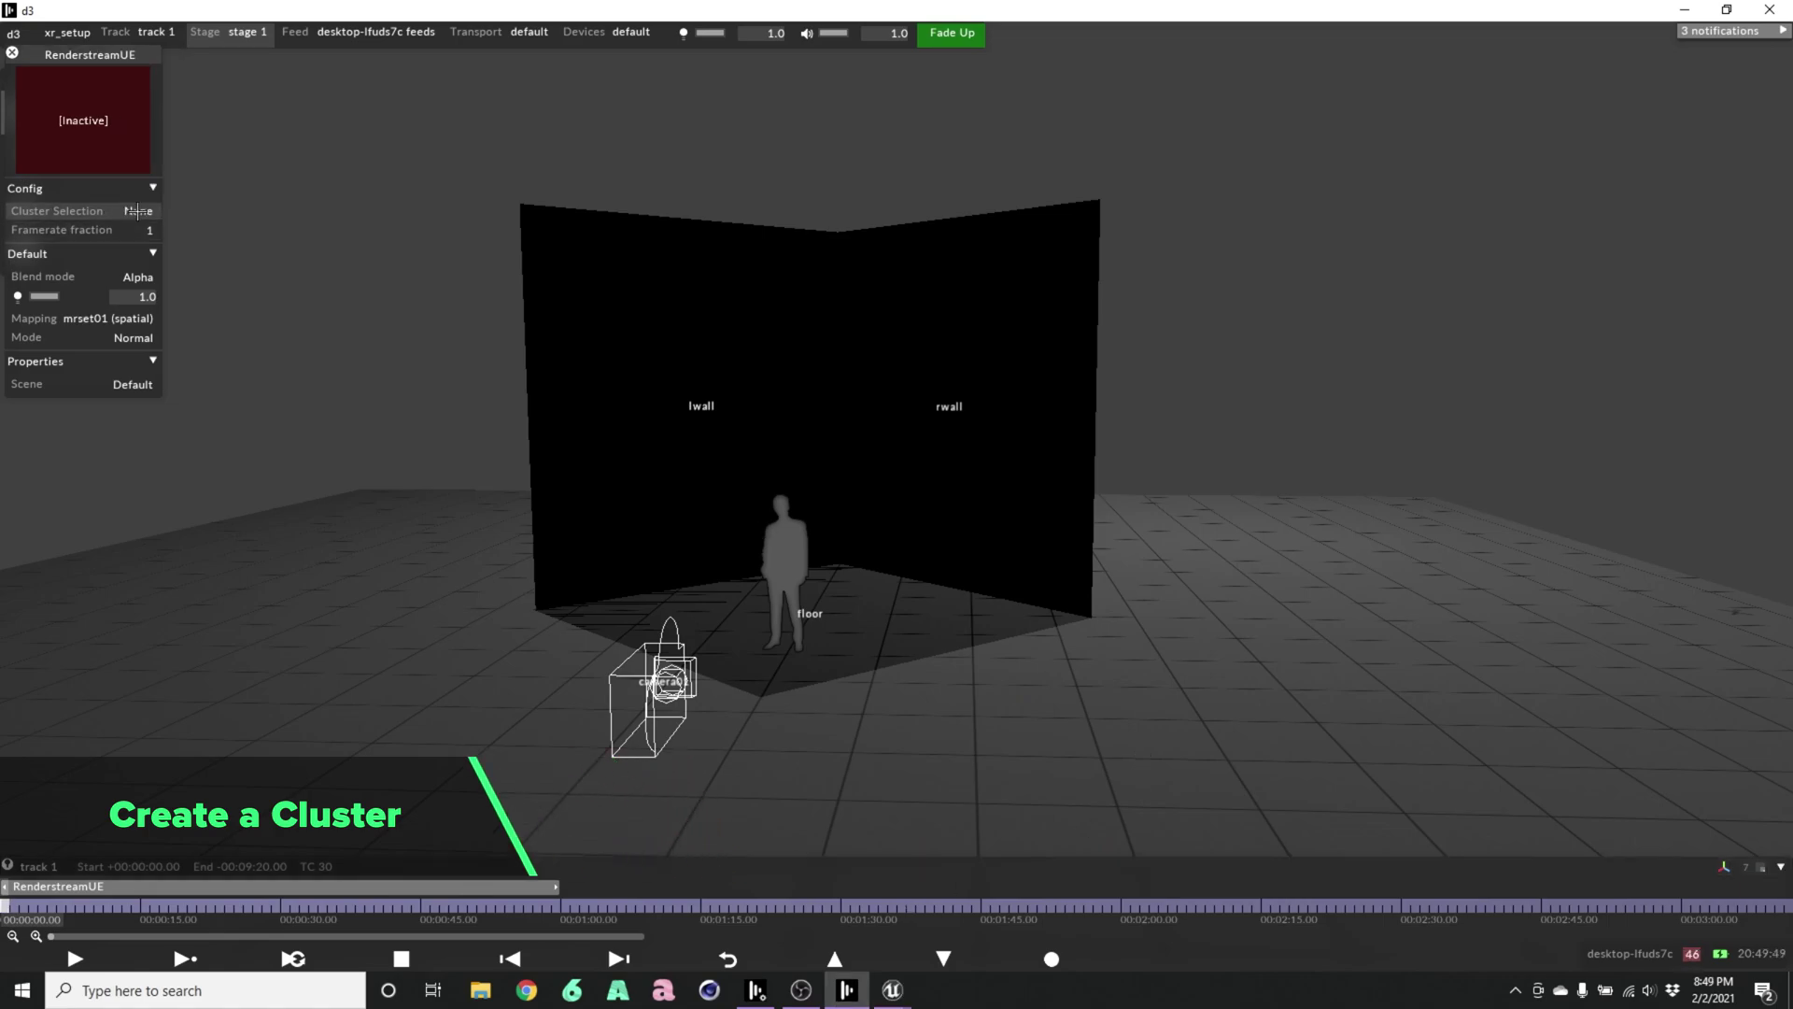
# - Create a SingleRenderStream cluster named uerenderstreambg for the RenderstreamUE layer
pyautogui.click(137, 211)
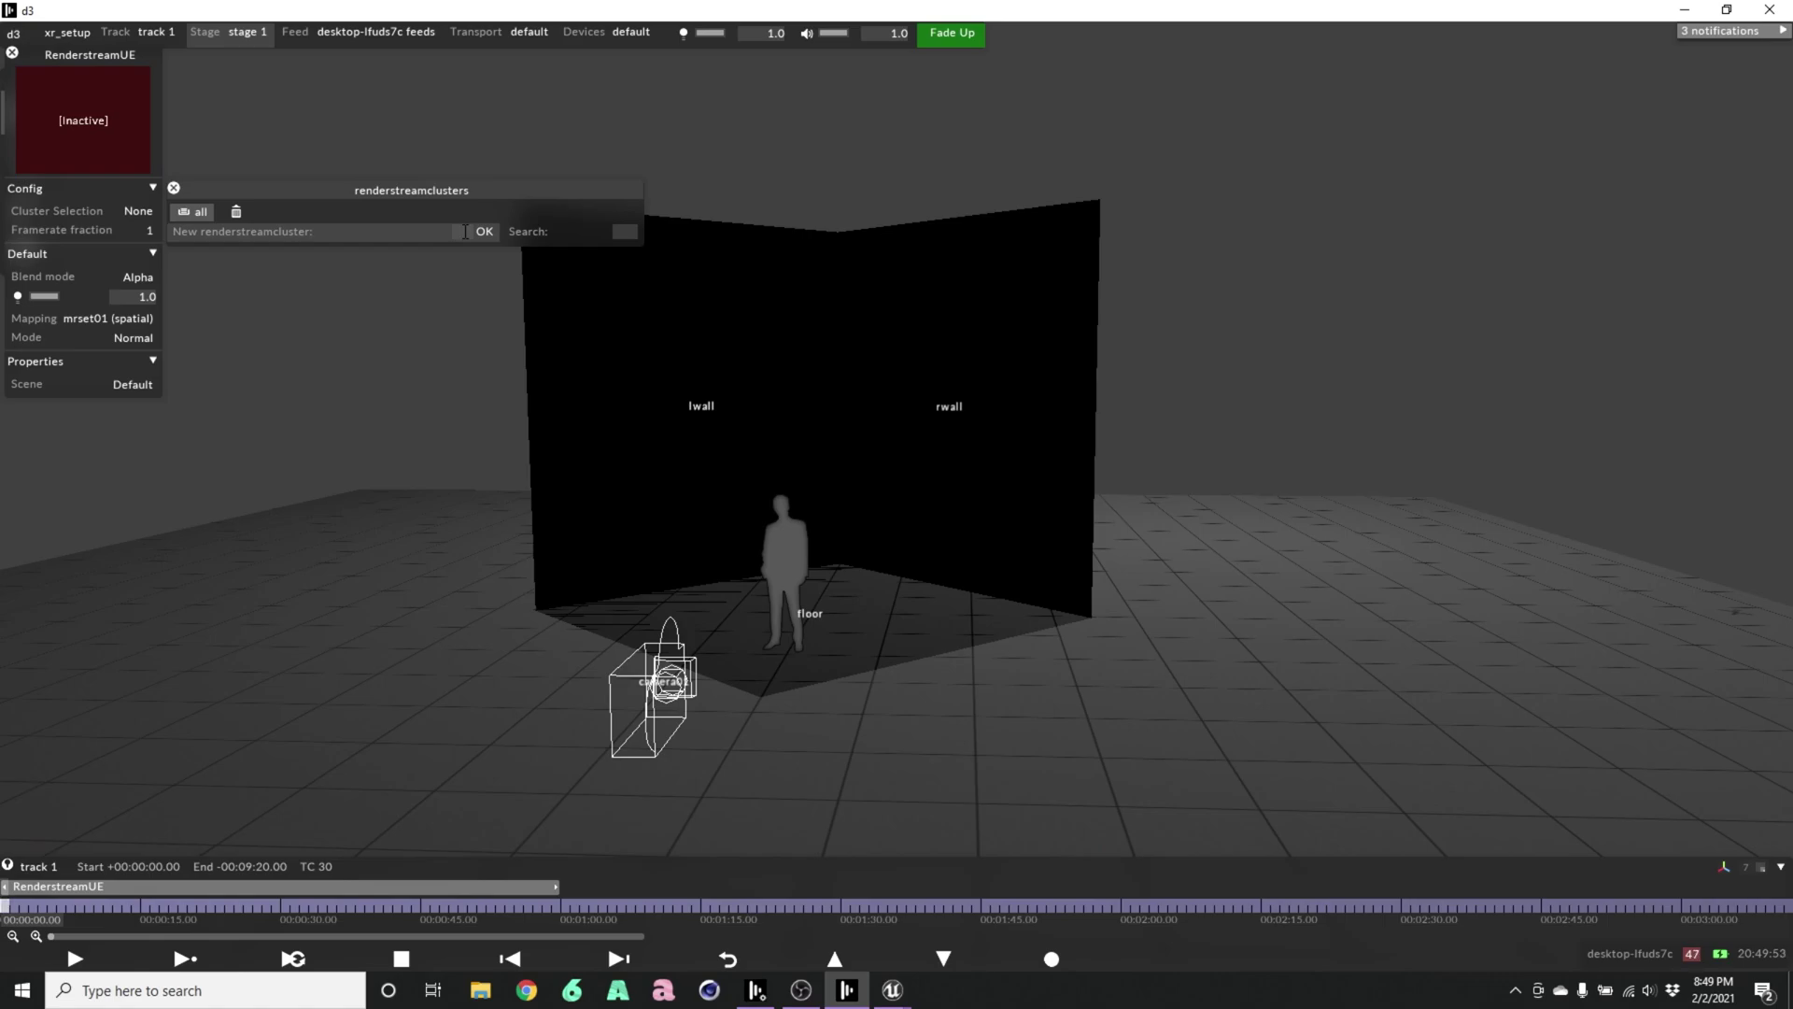
pyautogui.write('uerenderstreamb')
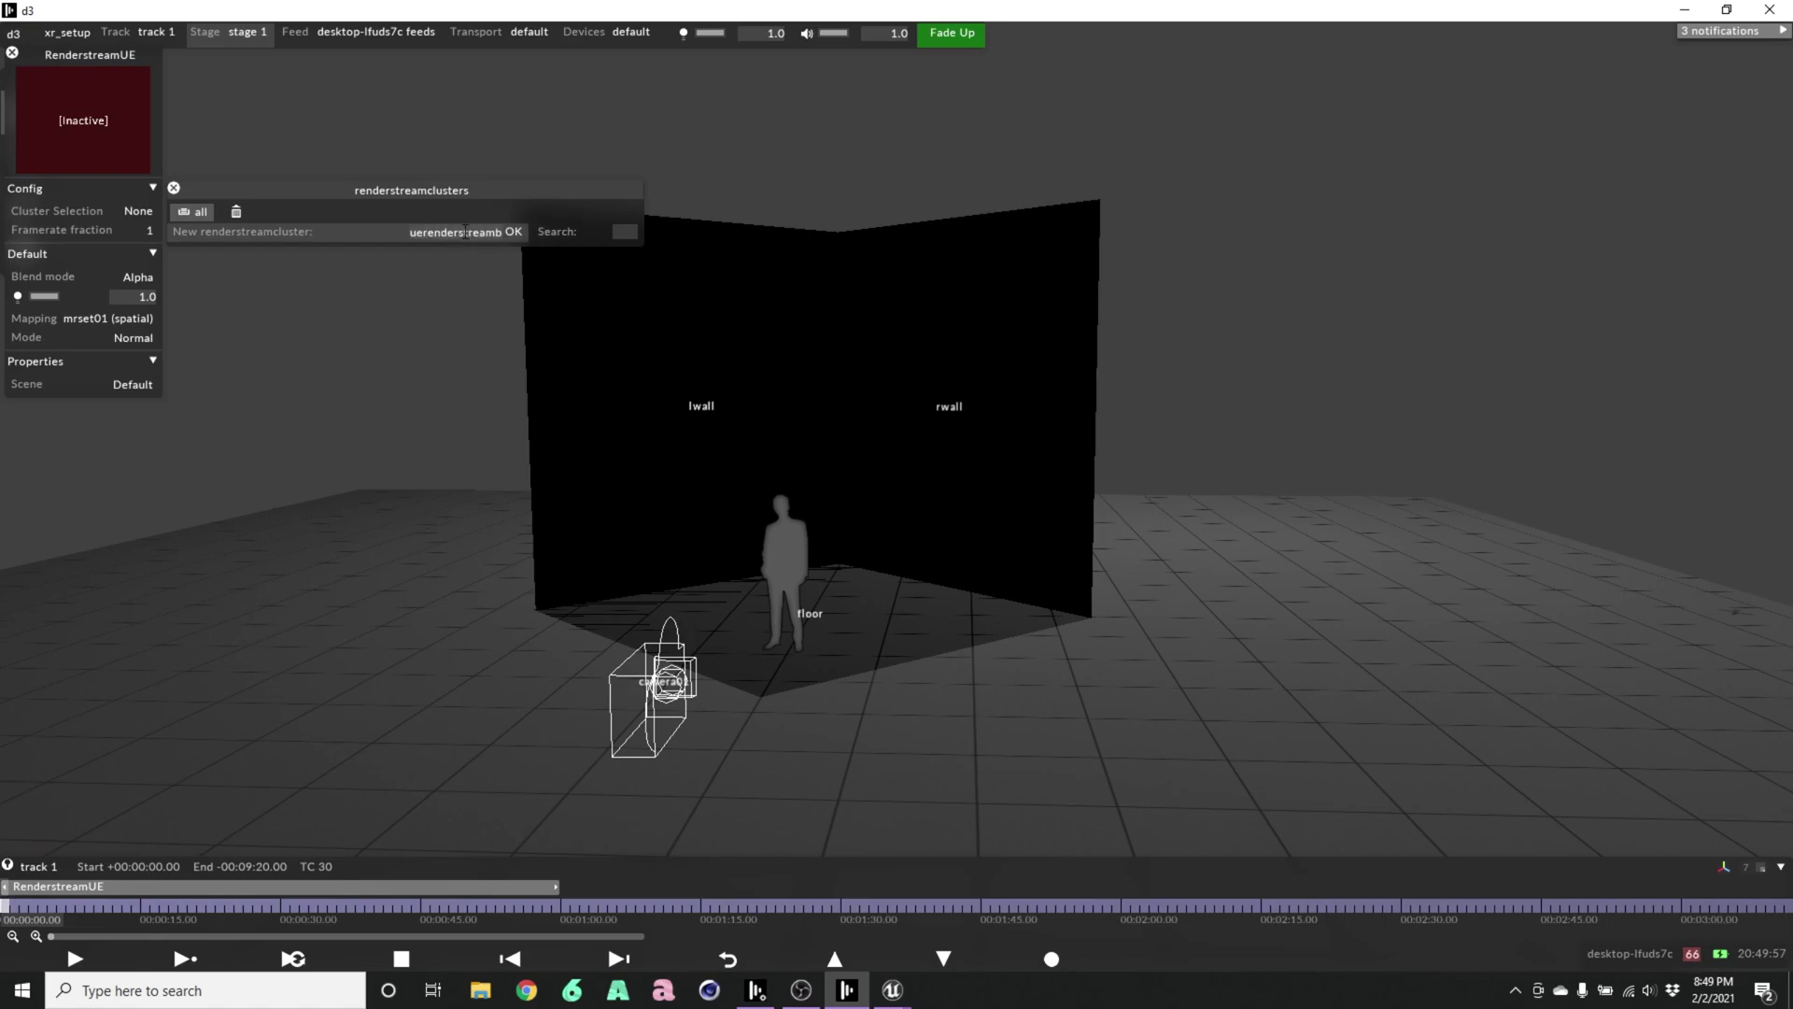
pyautogui.write('g')
pyautogui.press('Return')
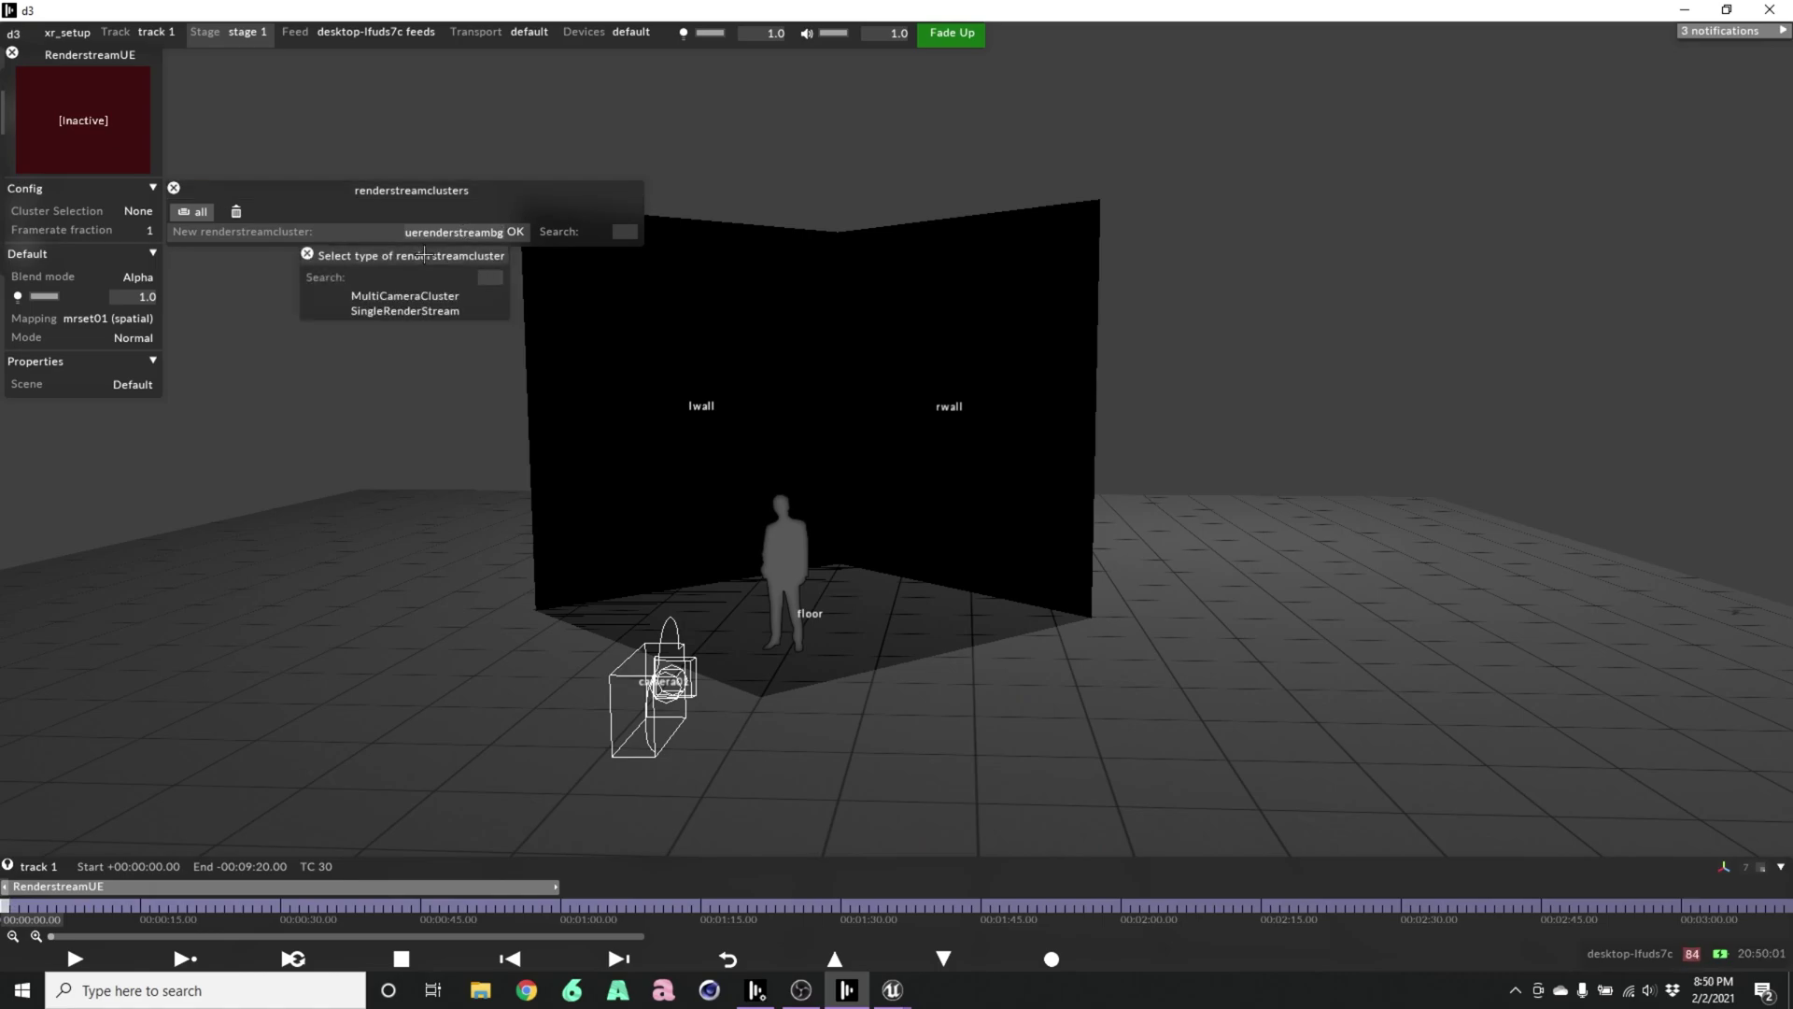
pyautogui.click(404, 311)
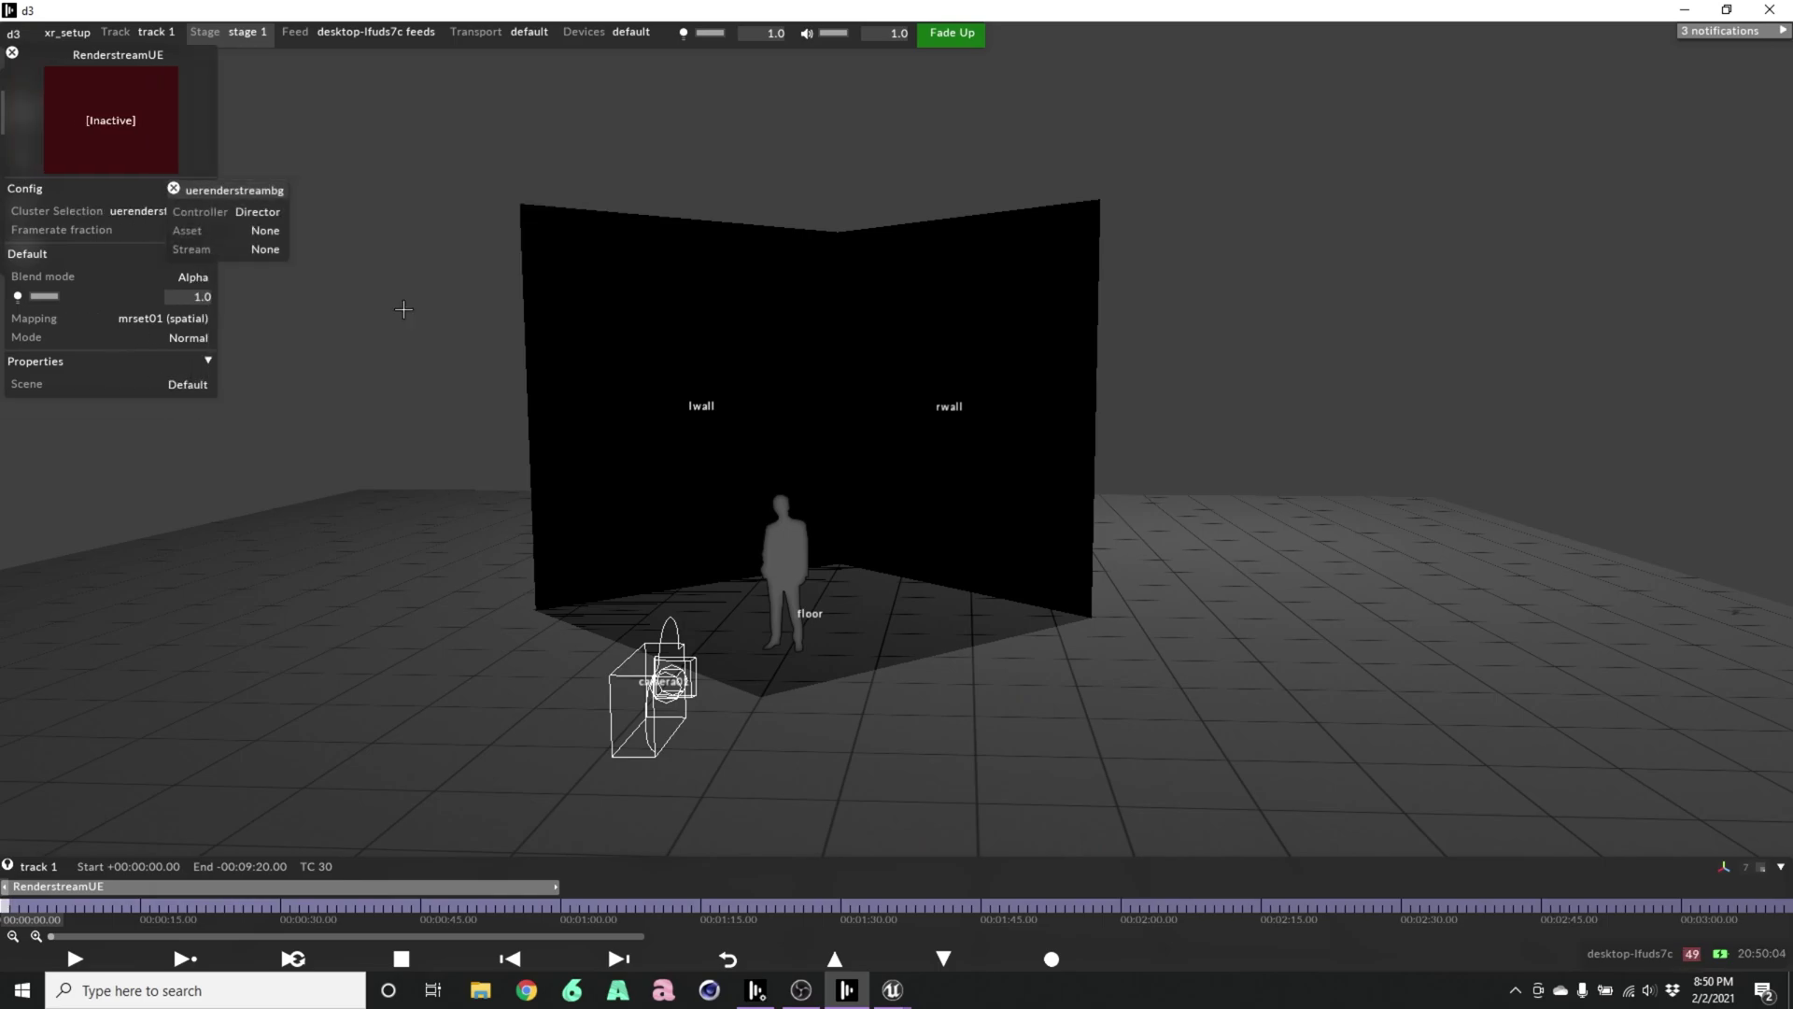
# - Set the cluster's asset to renderstreamdemo and its stream to desktop-lfuds7c_xrcamera
pyautogui.click(268, 232)
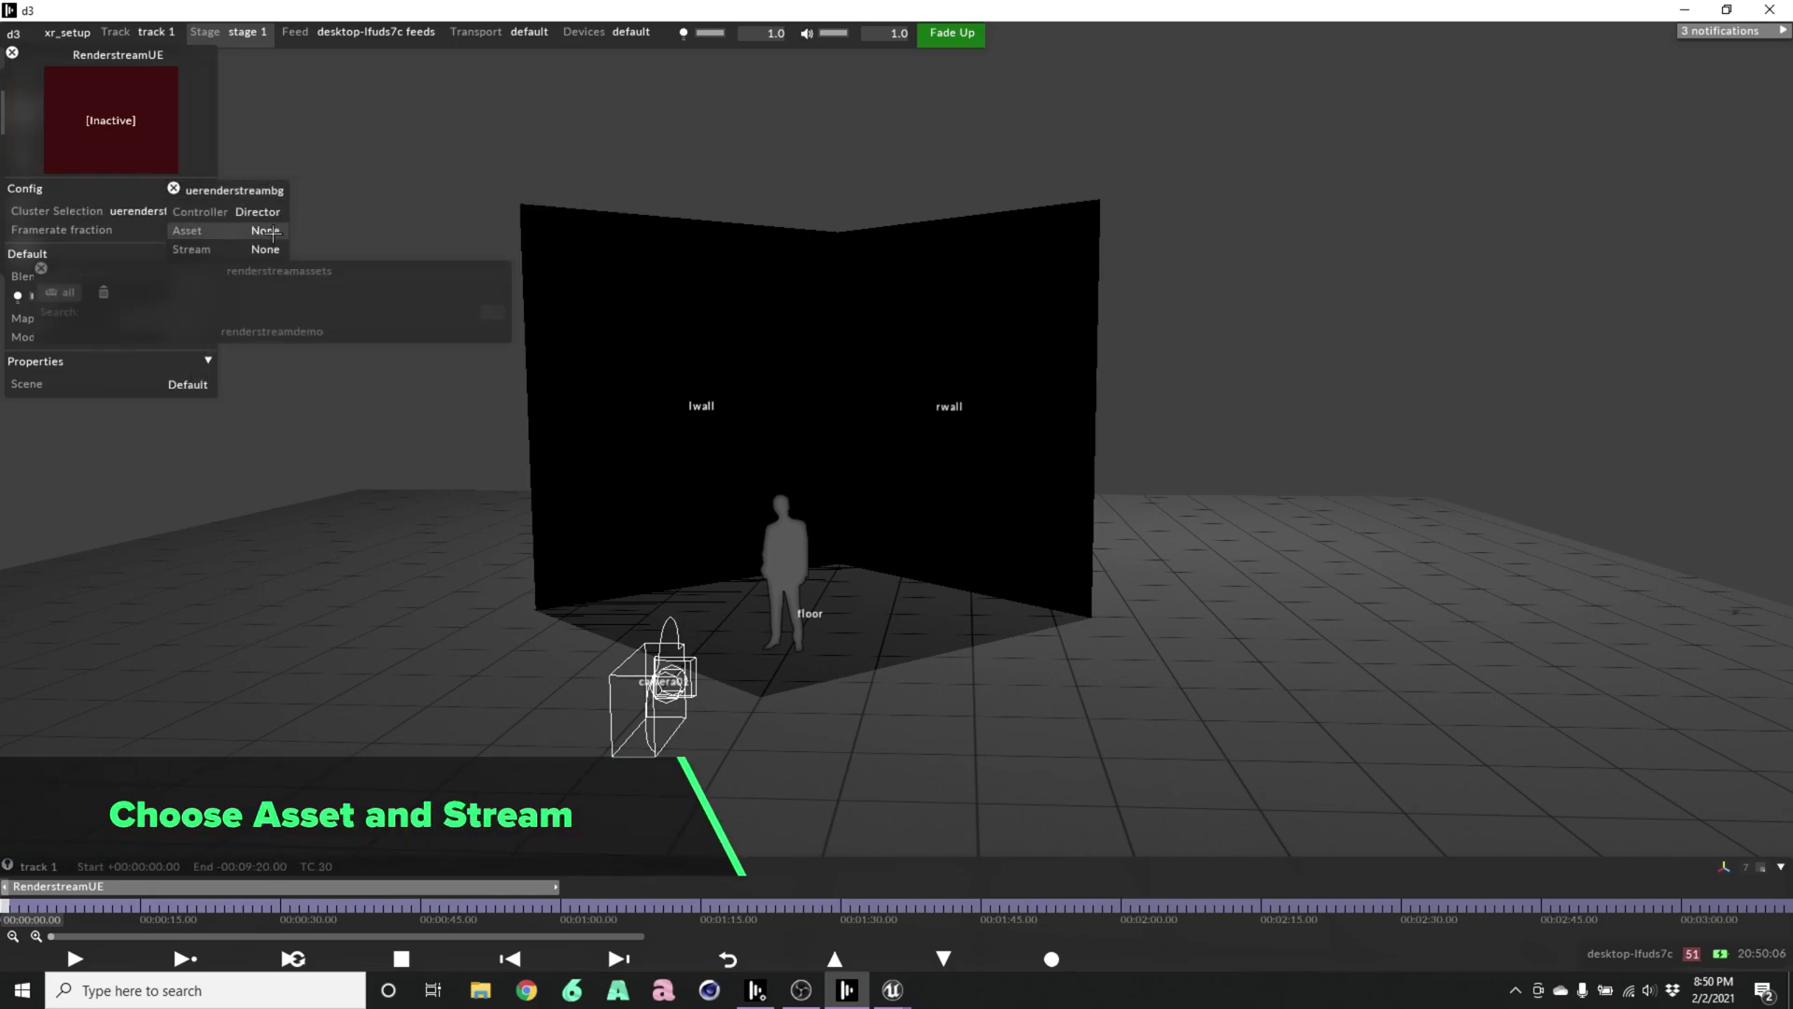
pyautogui.click(290, 331)
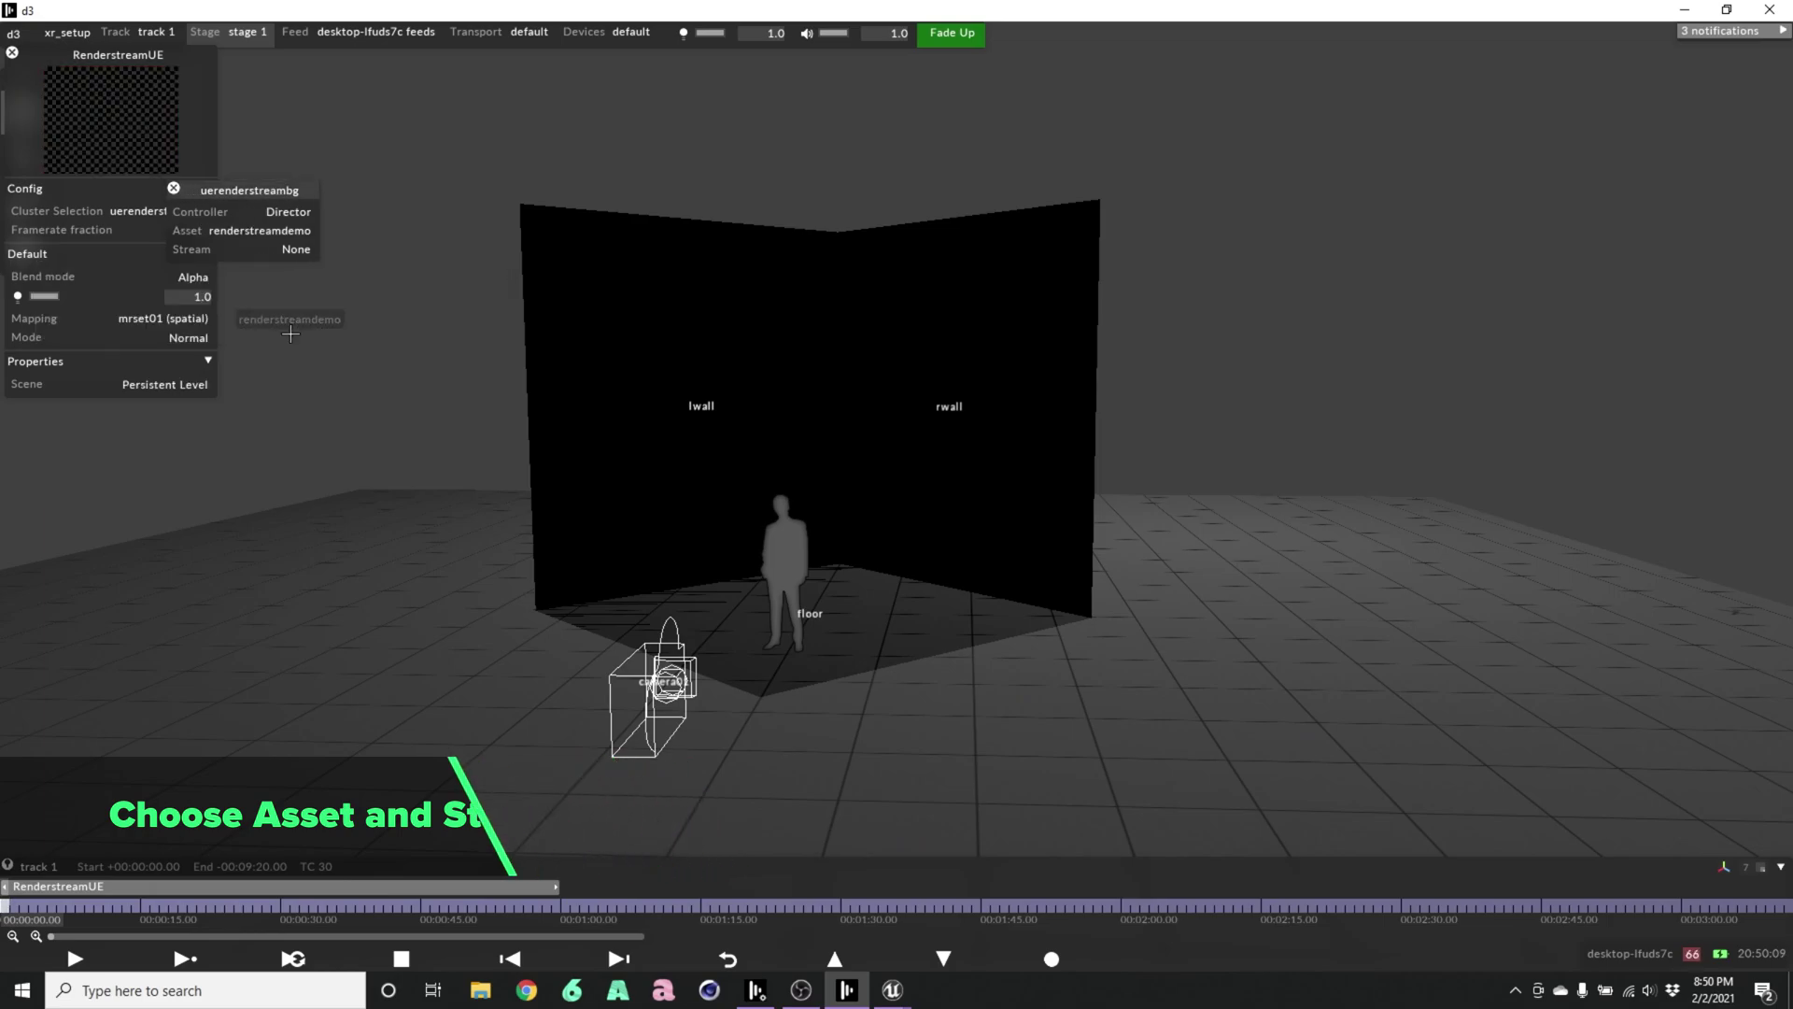
pyautogui.click(296, 250)
pyautogui.click(297, 337)
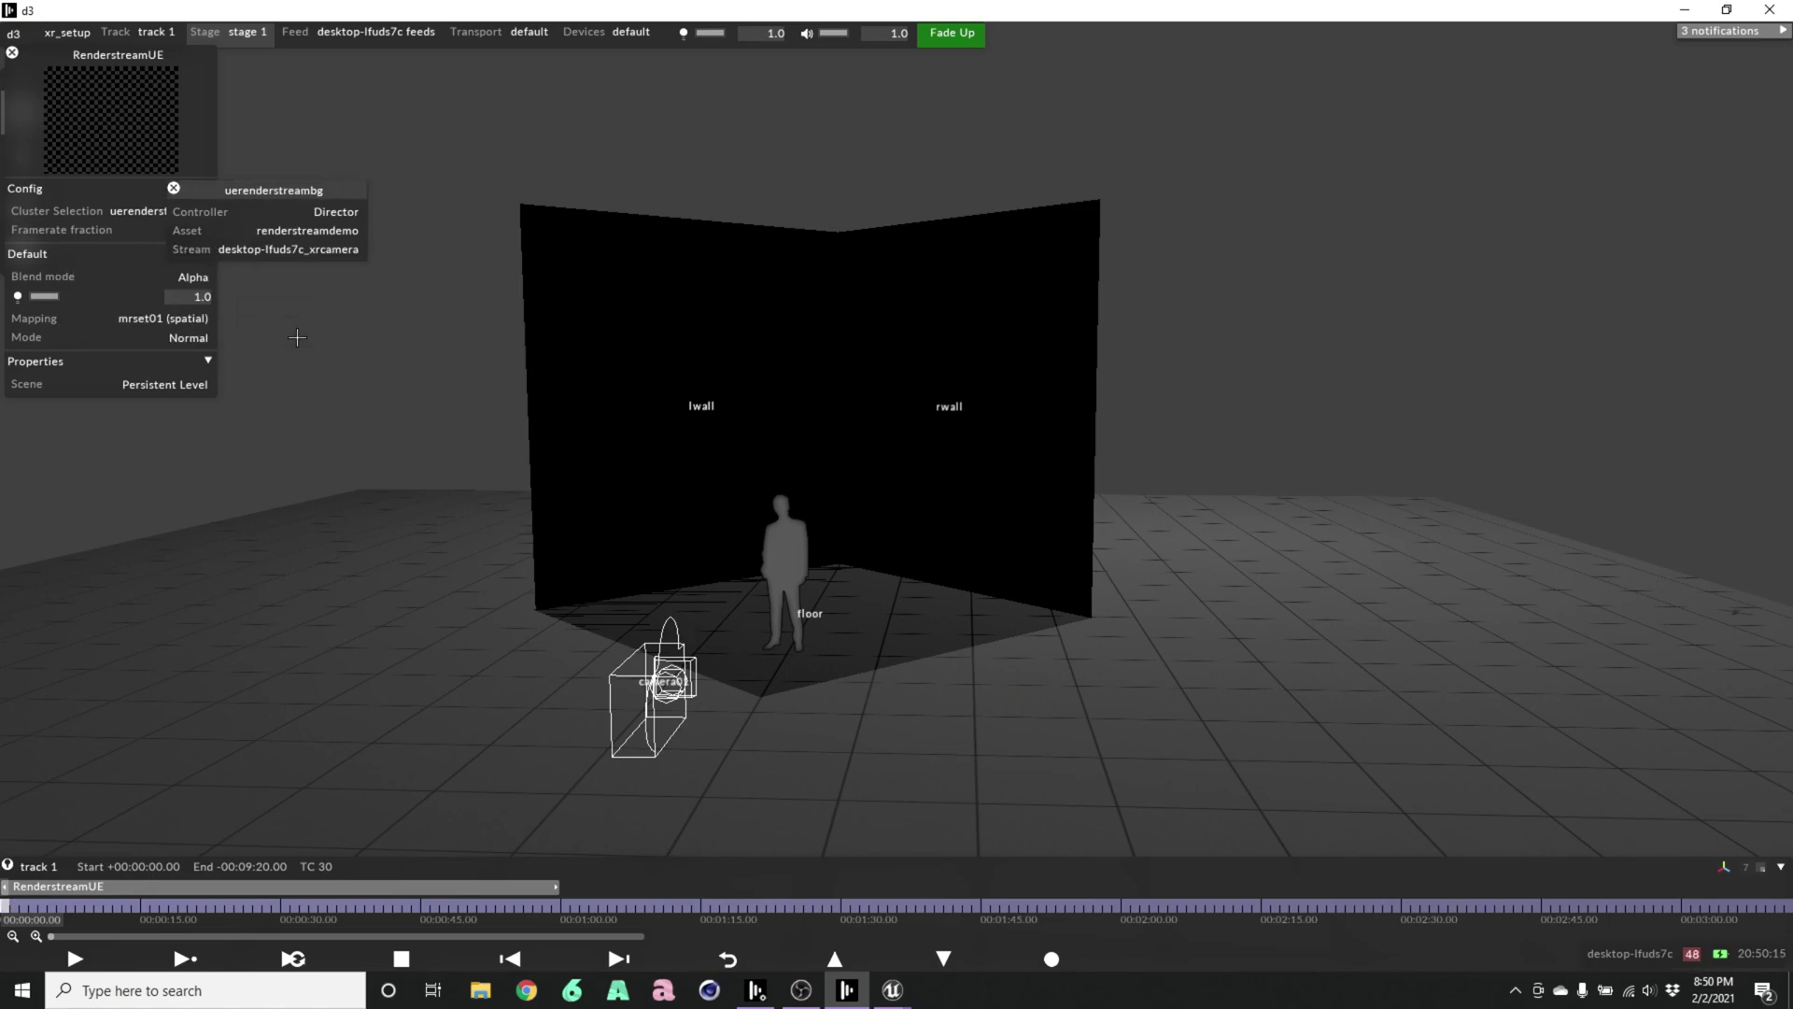
# - Set the mrset01 (spatial) mapping's camera plate to Back Plate and close the mapping editor
pyautogui.click(150, 320)
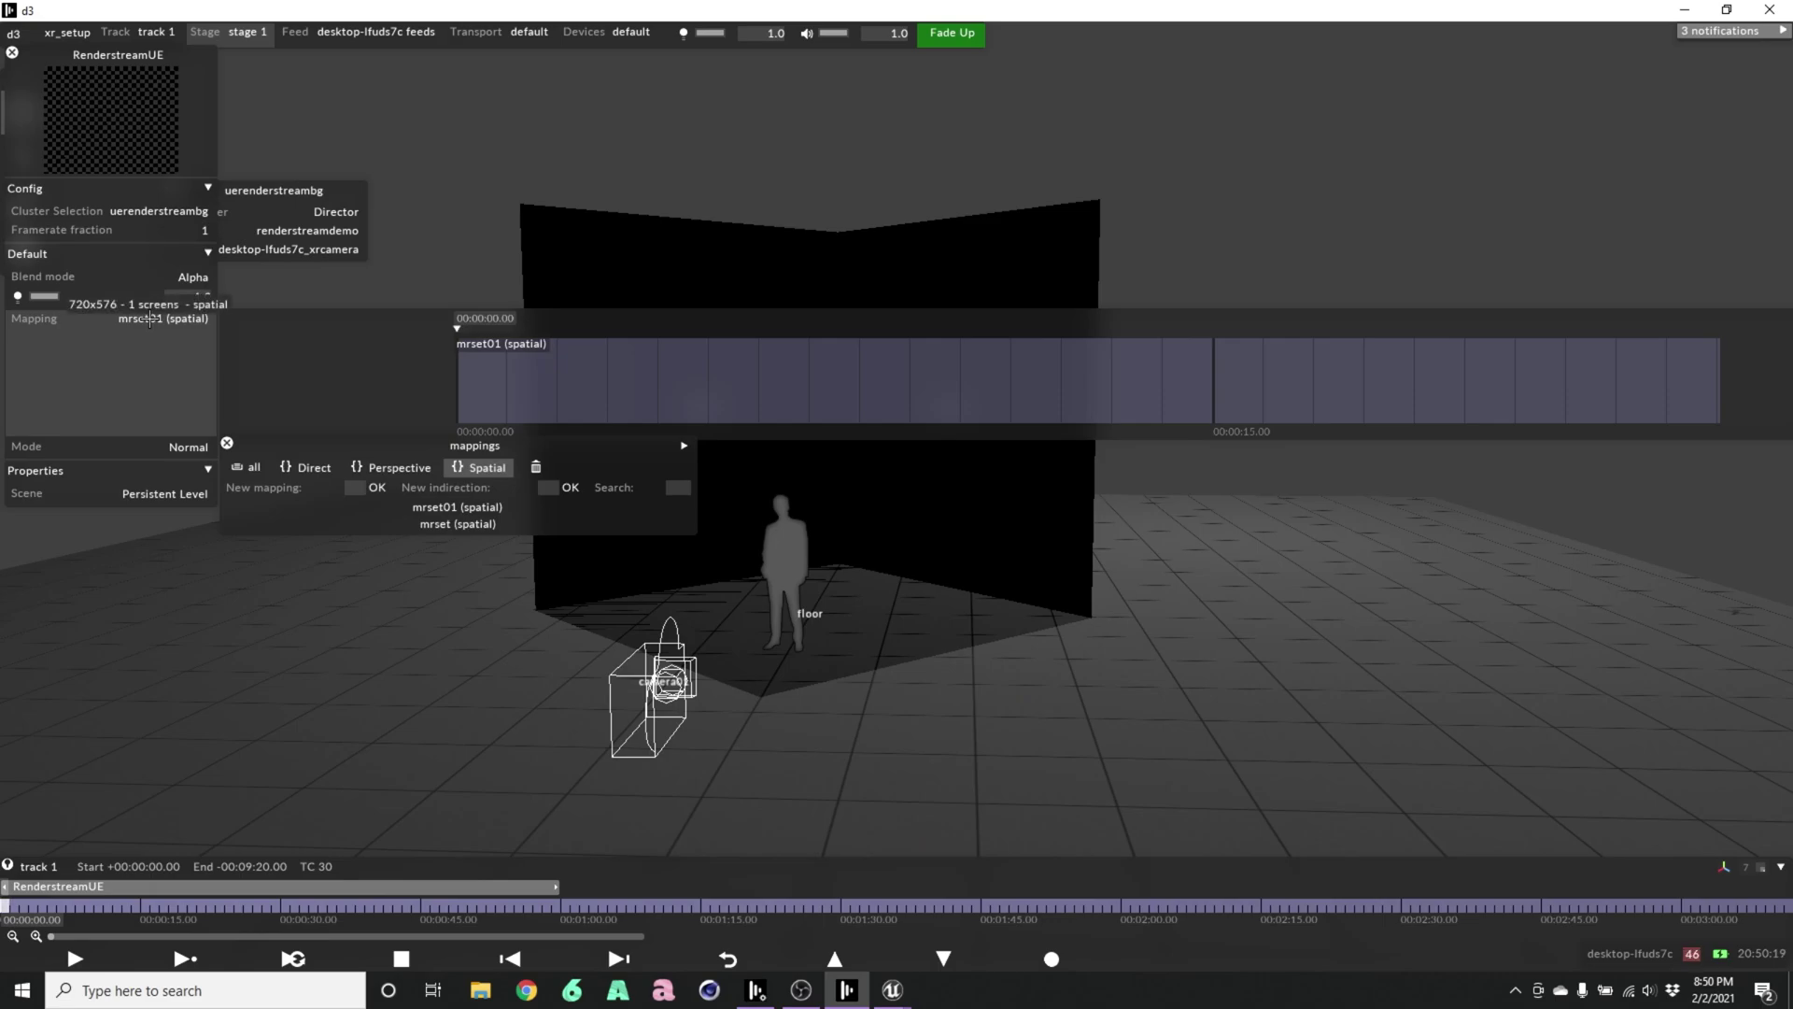
pyautogui.click(149, 320)
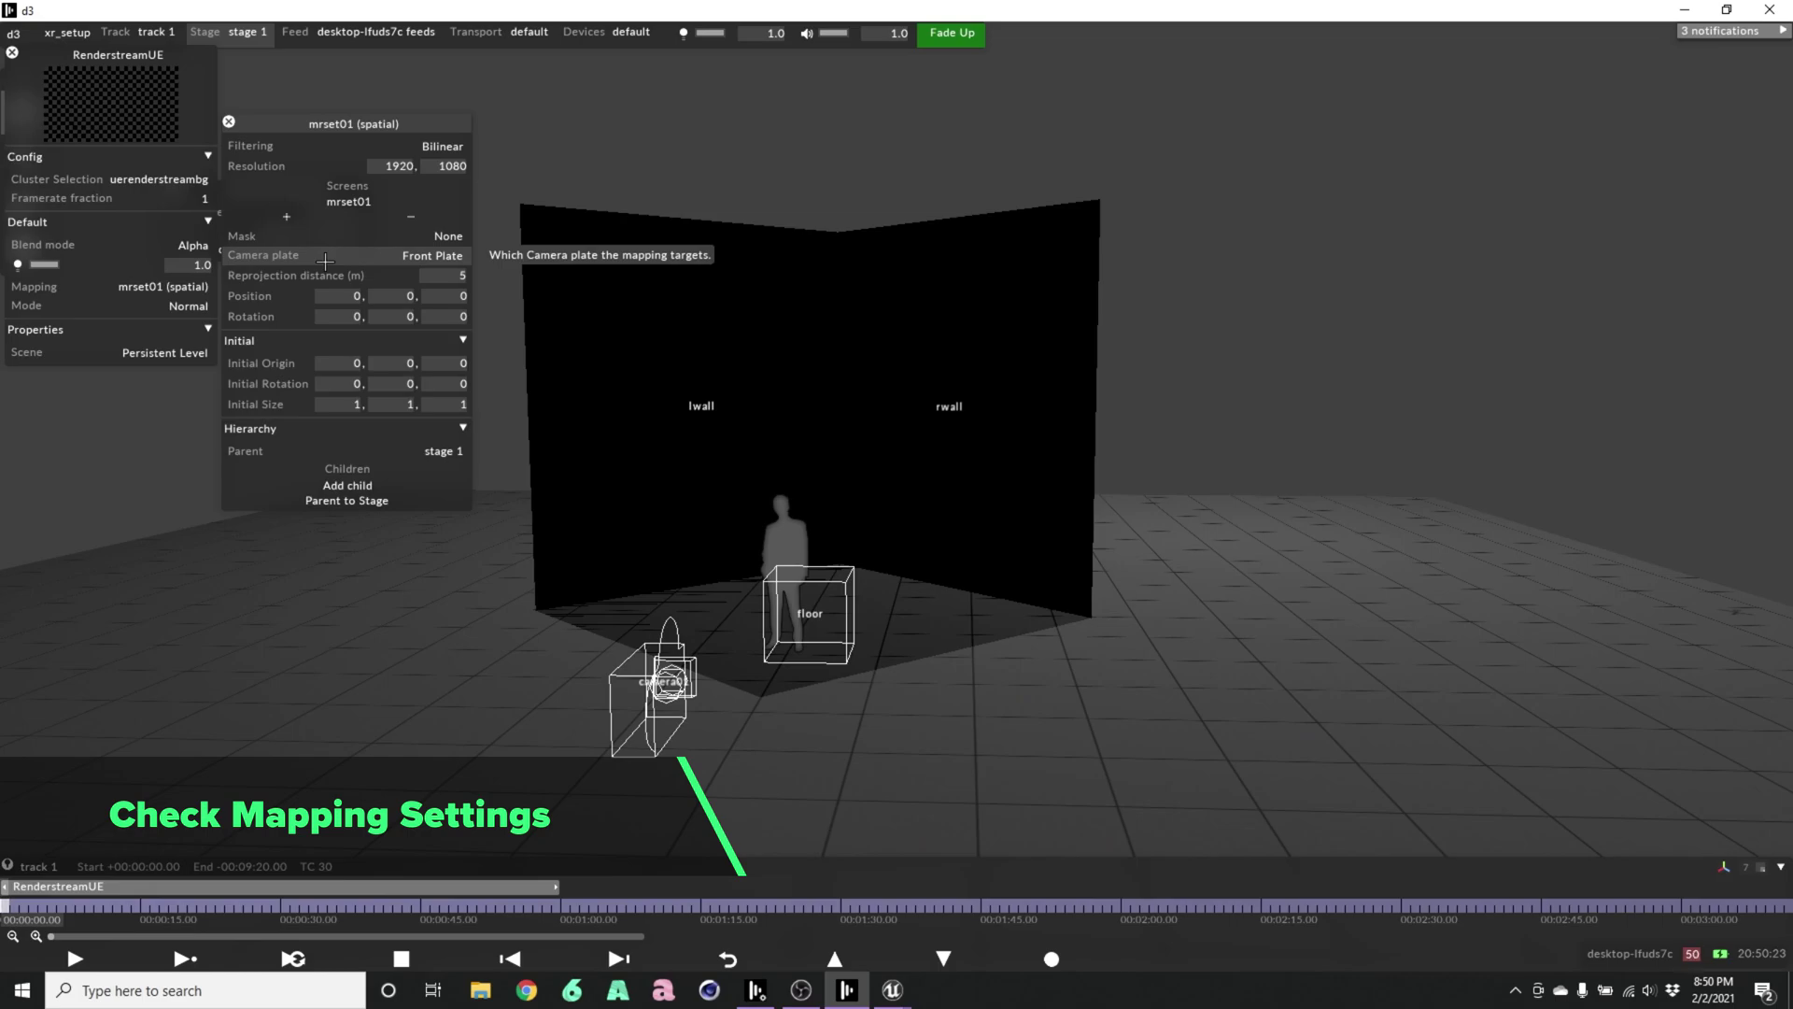
pyautogui.click(436, 259)
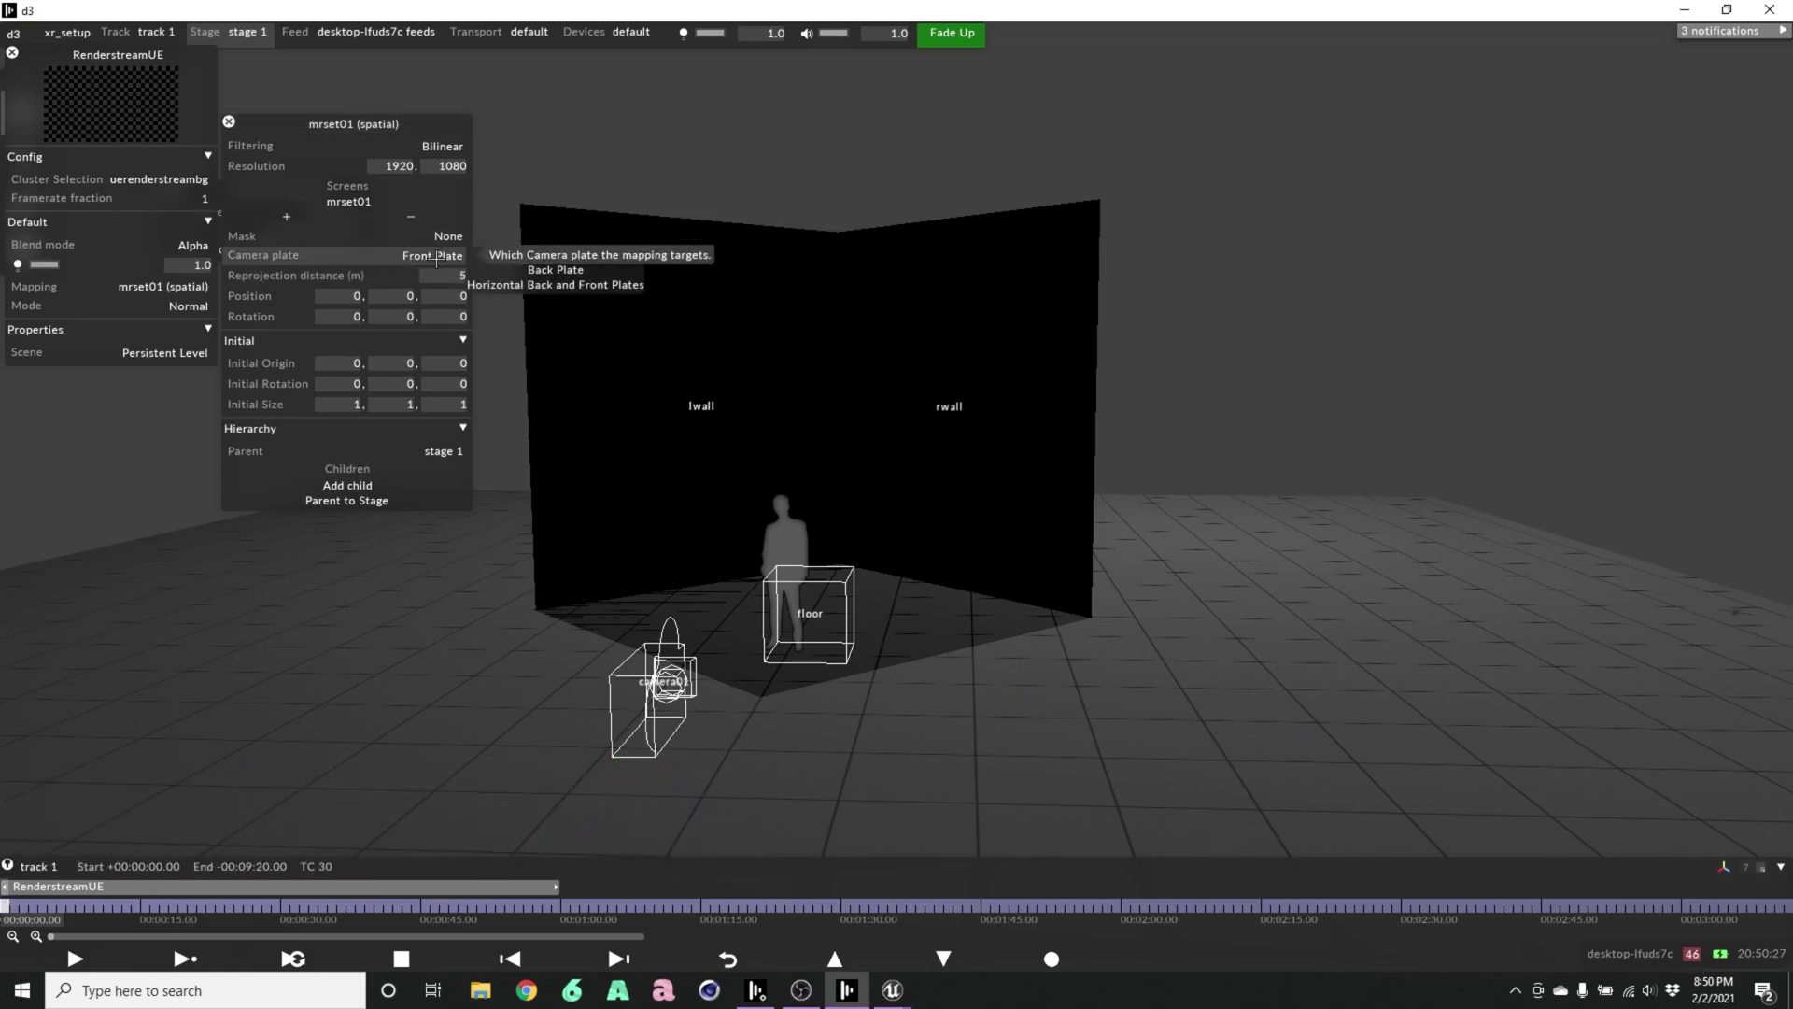
pyautogui.click(561, 270)
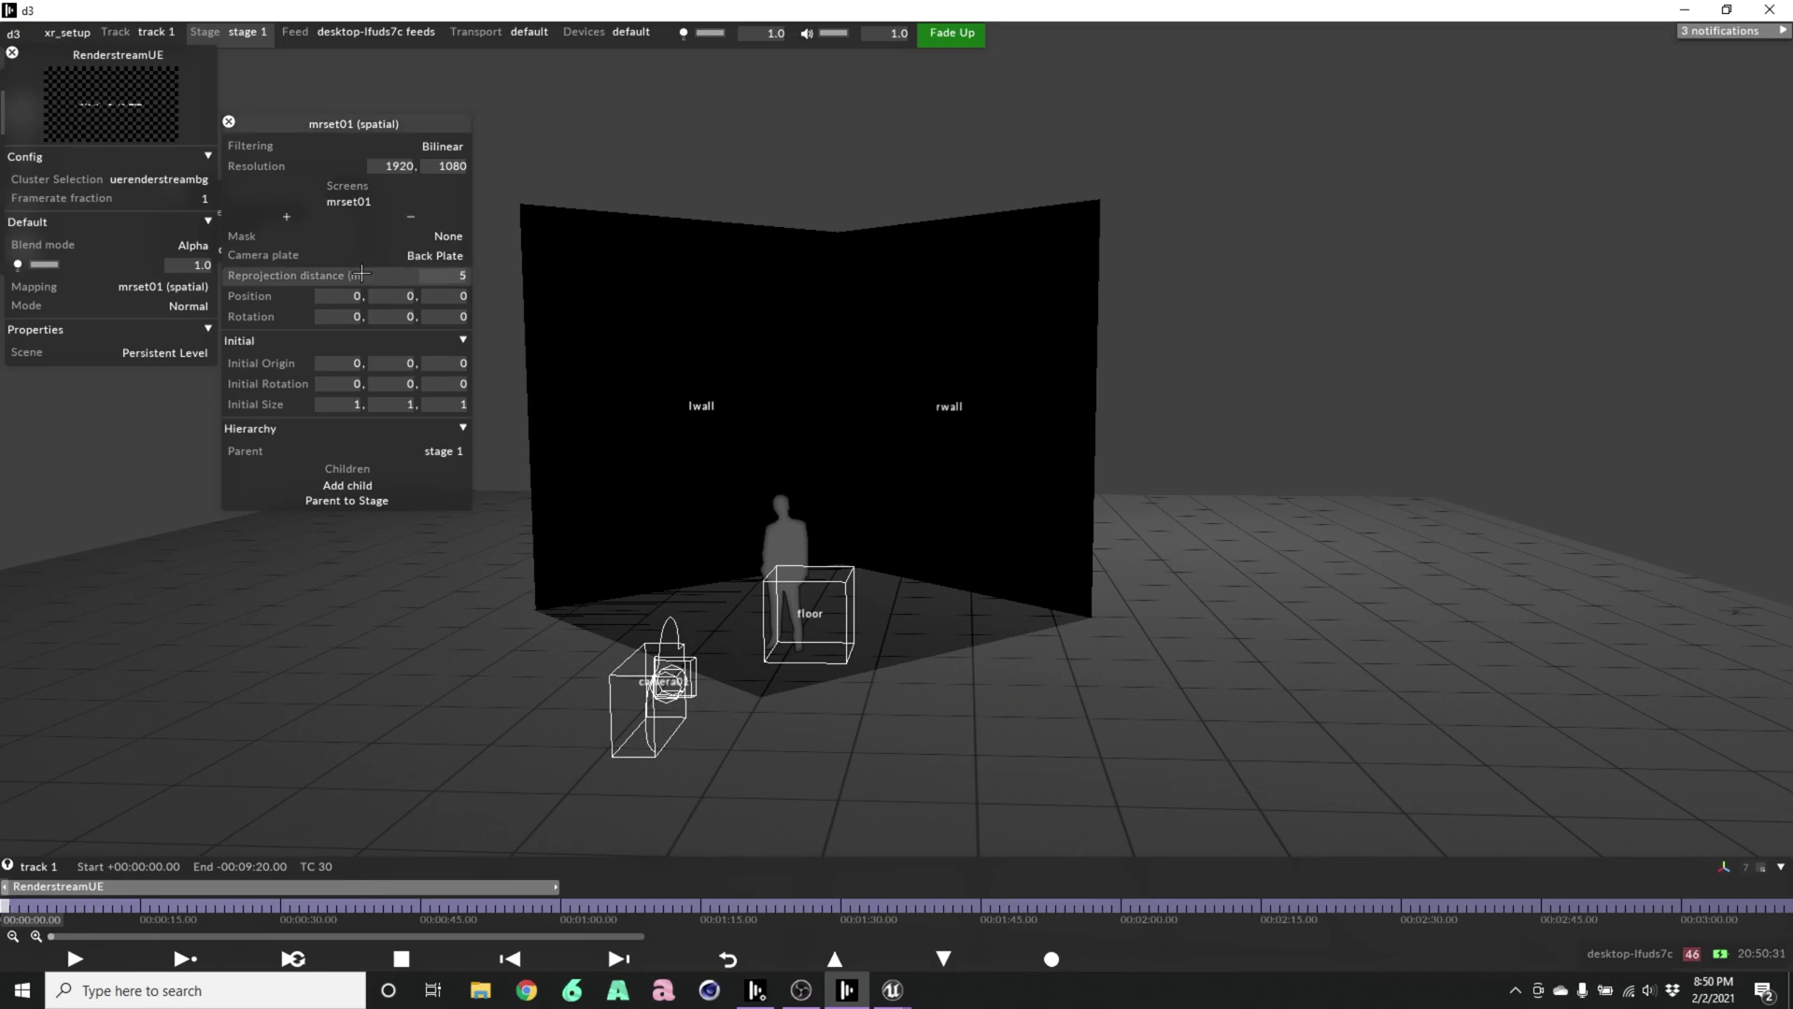
pyautogui.click(229, 121)
pyautogui.click(159, 178)
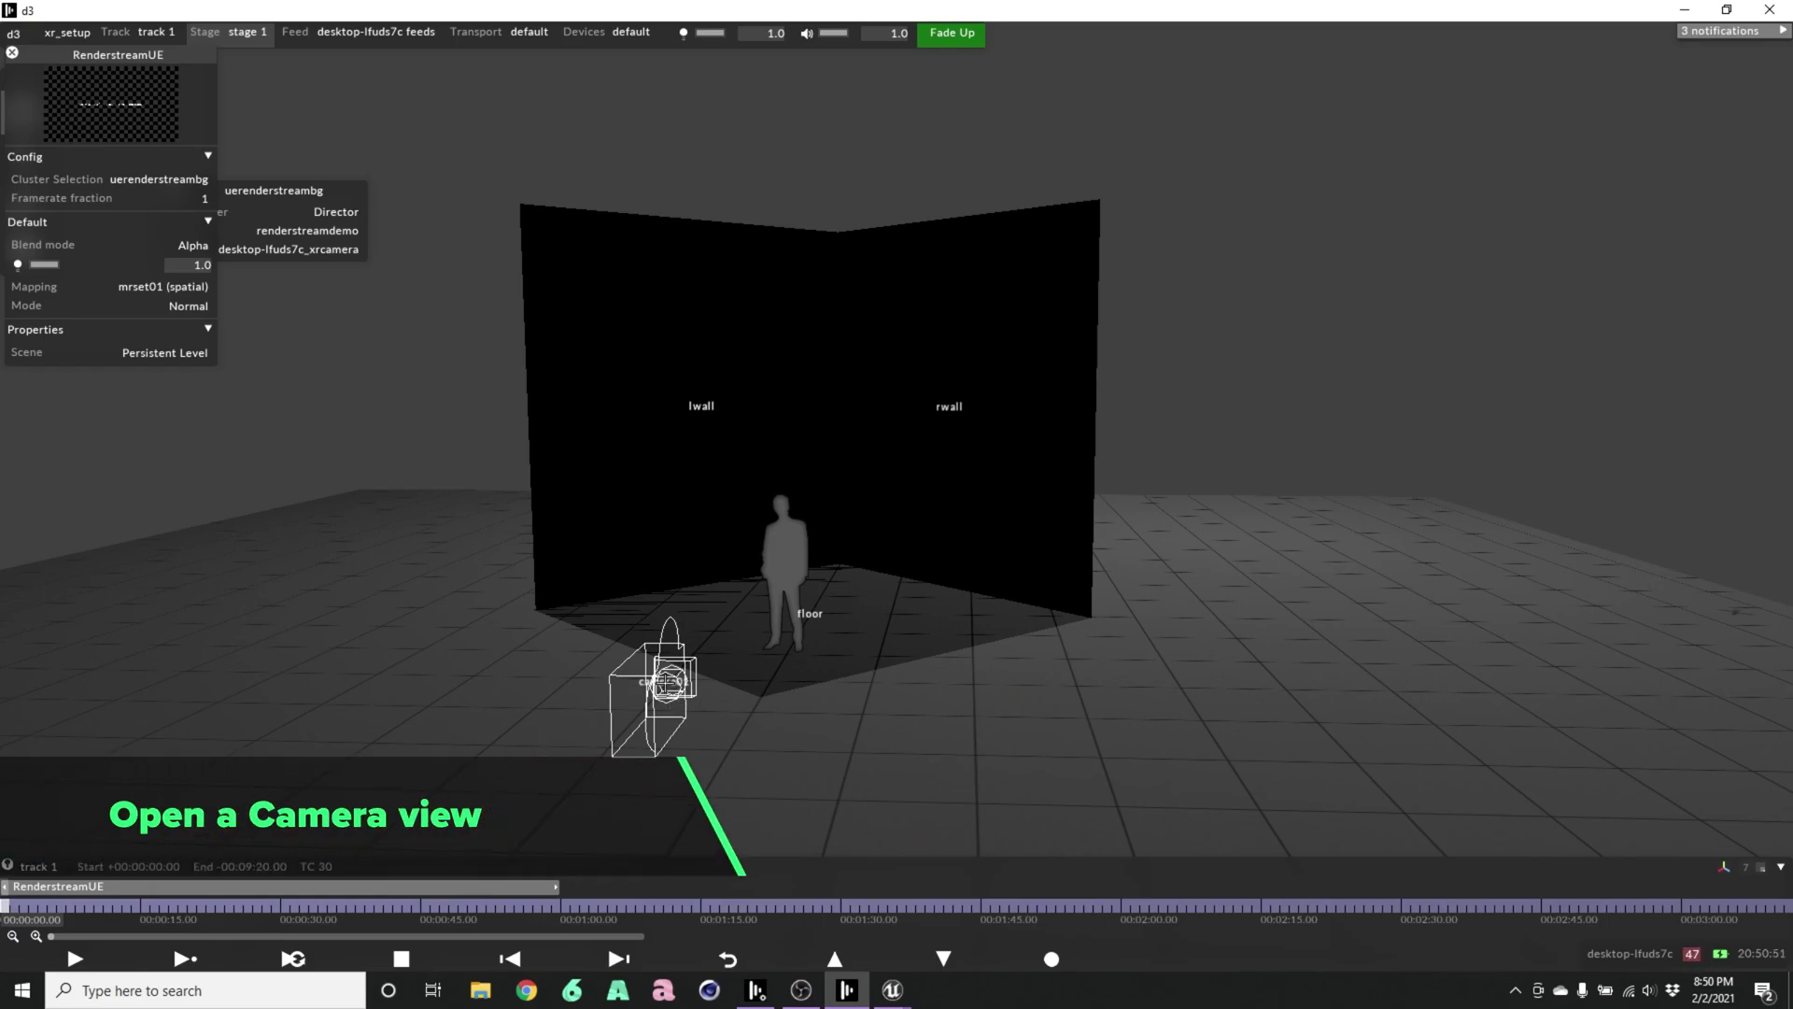
# - Open camera01's editor and move its preview to the right of the viewport
pyautogui.click(665, 681)
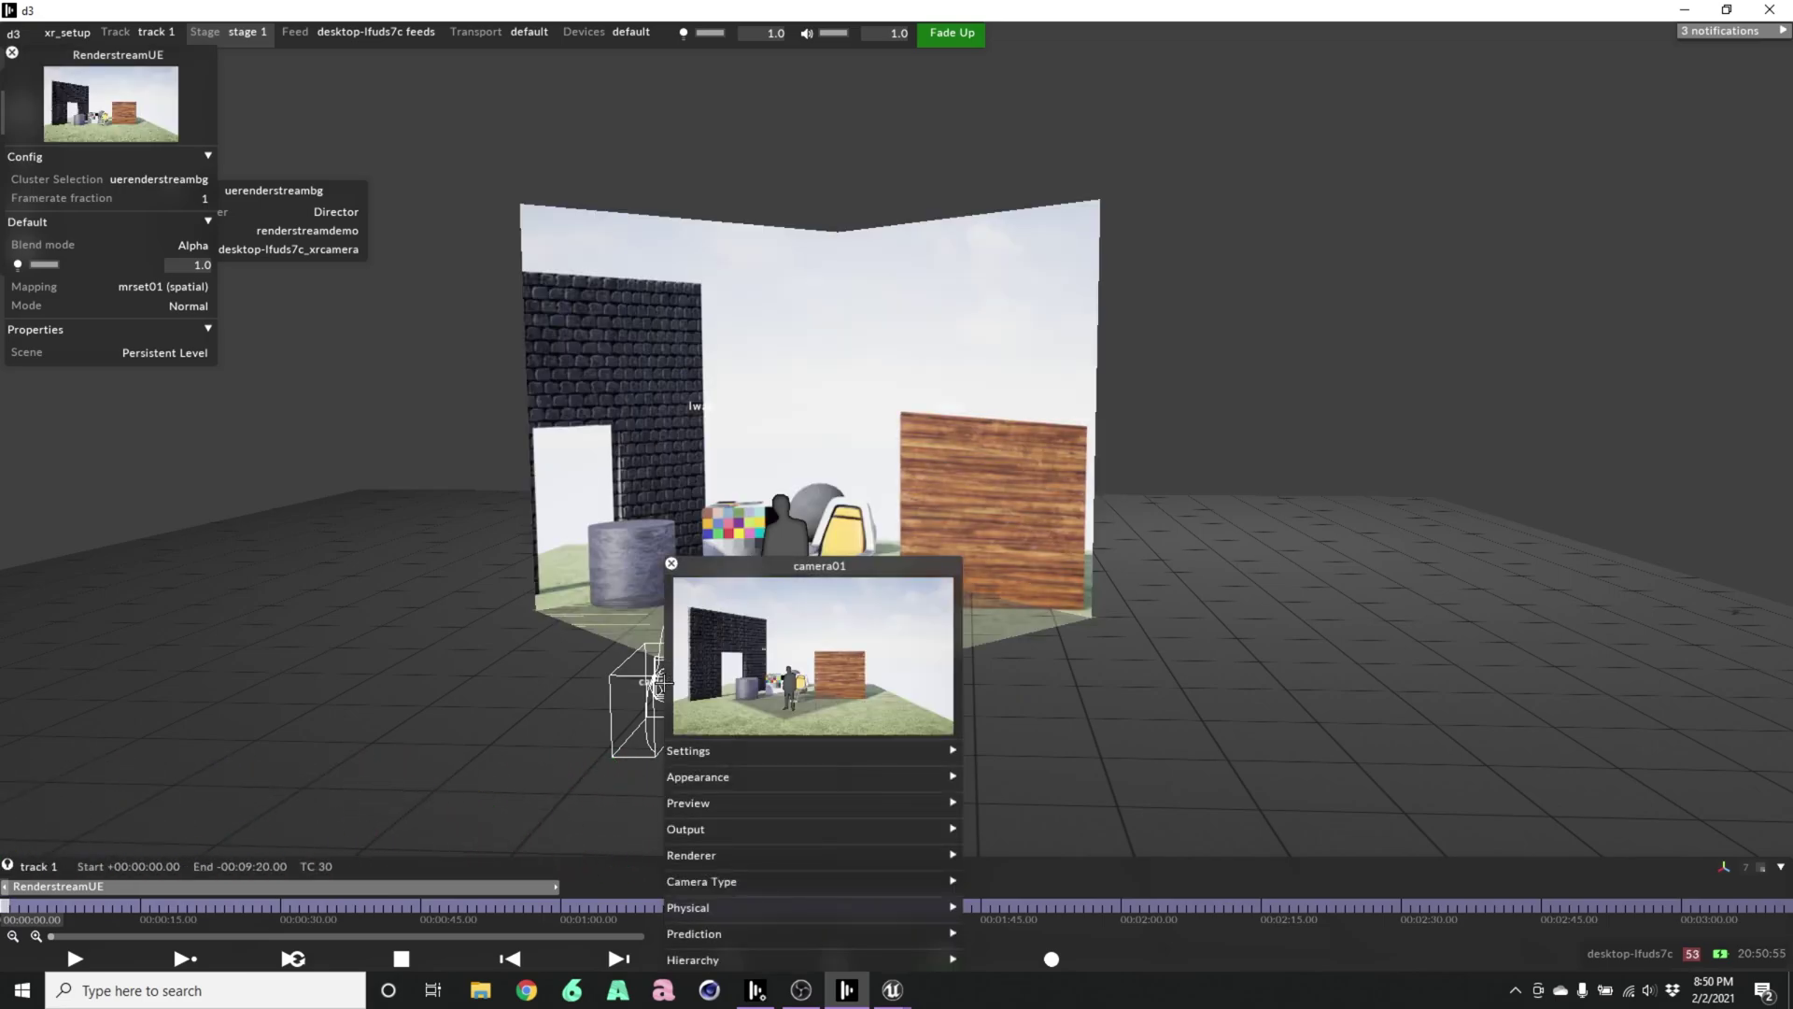
pyautogui.moveTo(829, 570); pyautogui.dragTo(1565, 225)
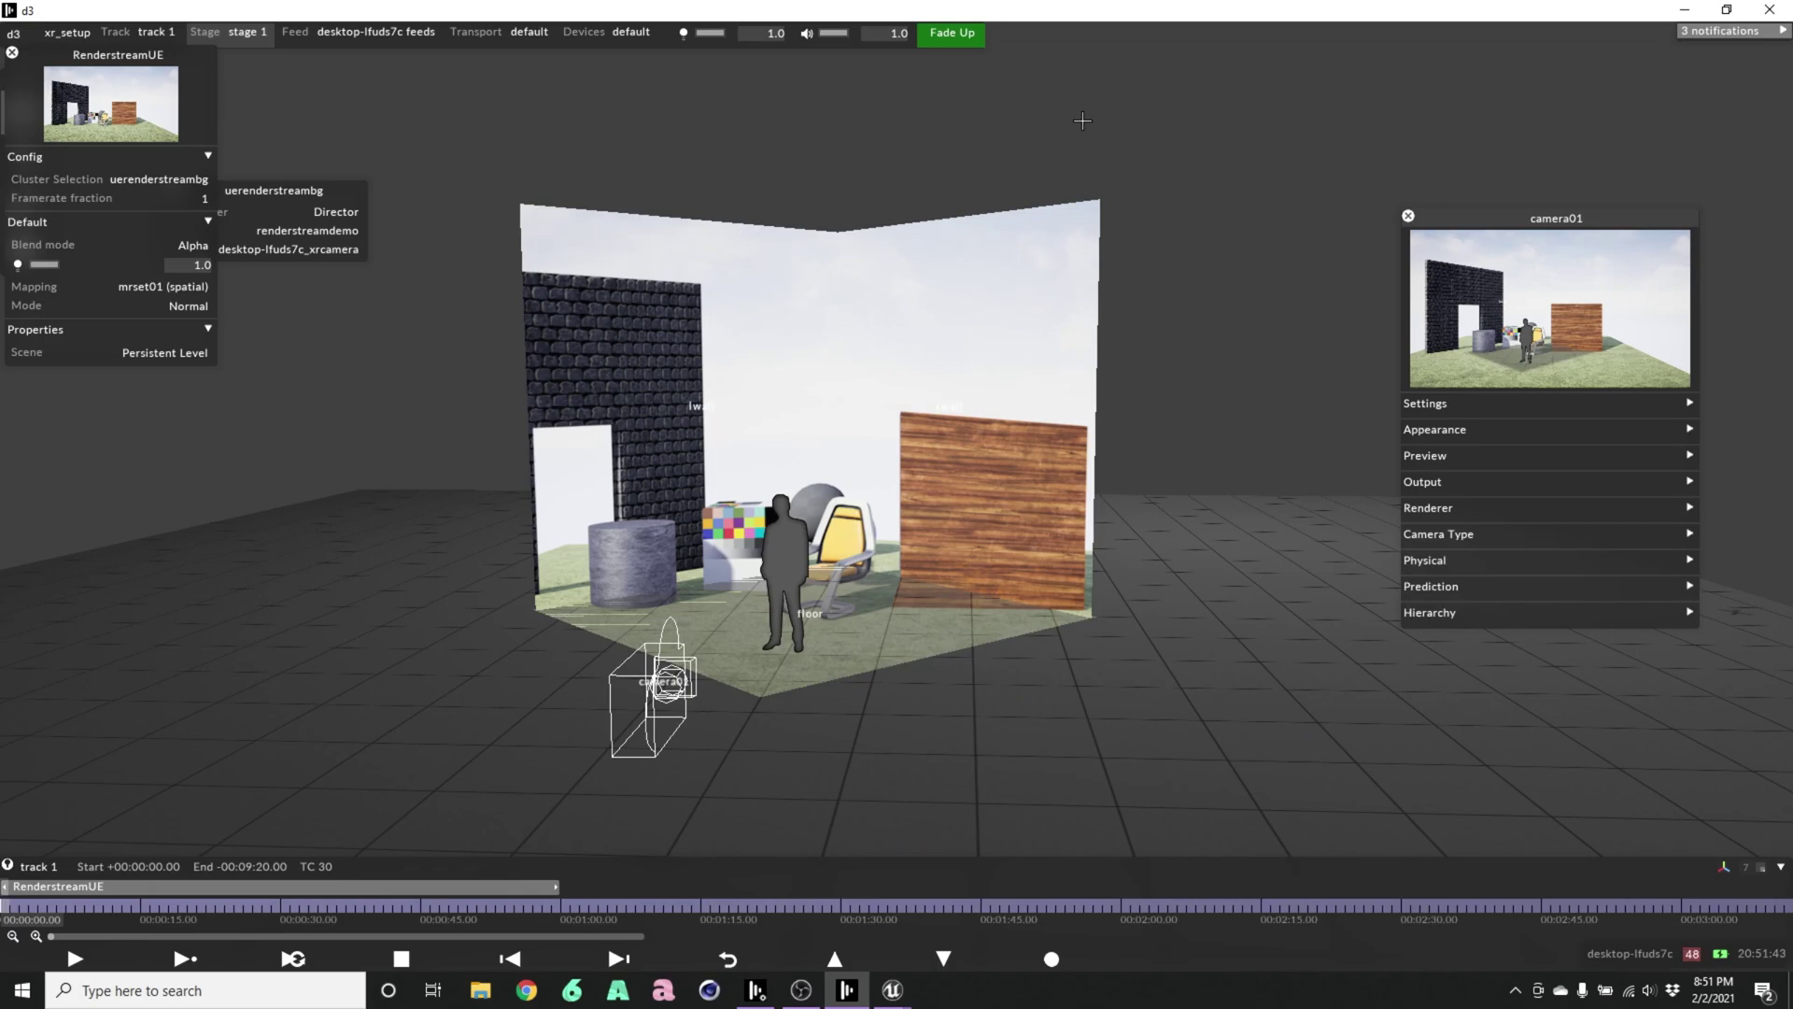
# - Select camera01 and drag it a short way to the right along its X axis
pyautogui.click(665, 682)
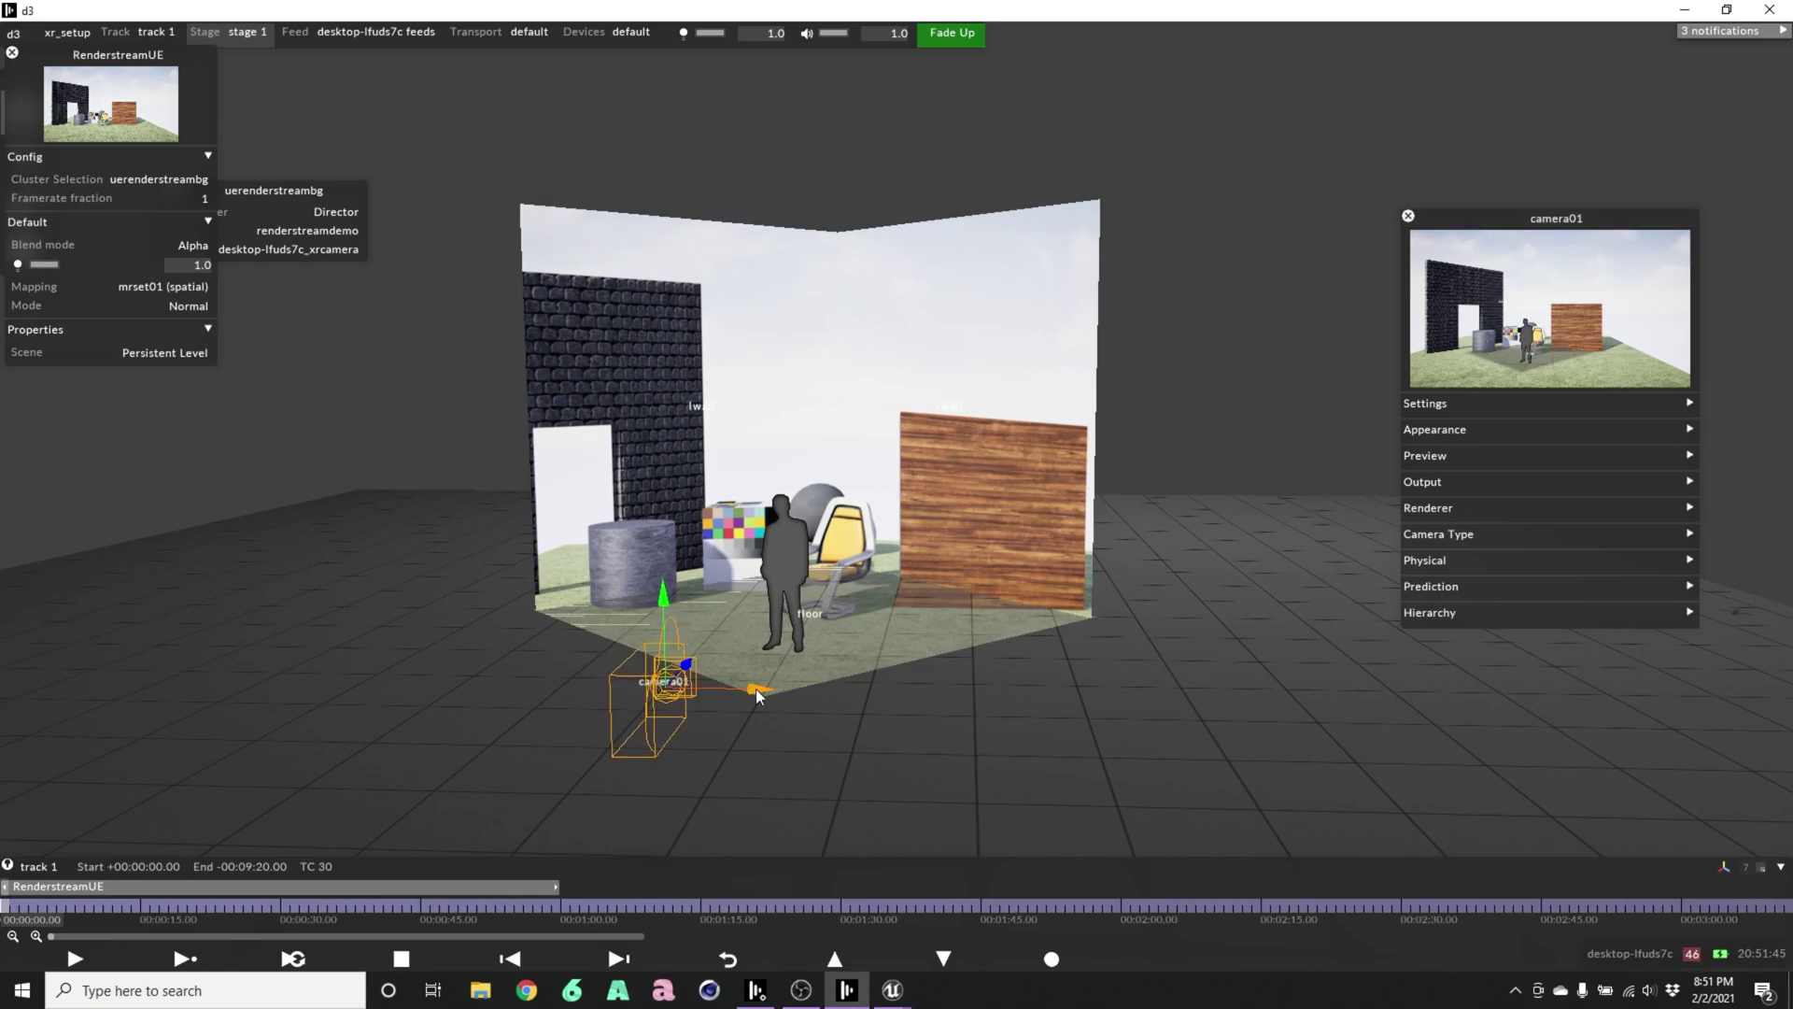
pyautogui.moveTo(758, 696); pyautogui.dragTo(822, 690)
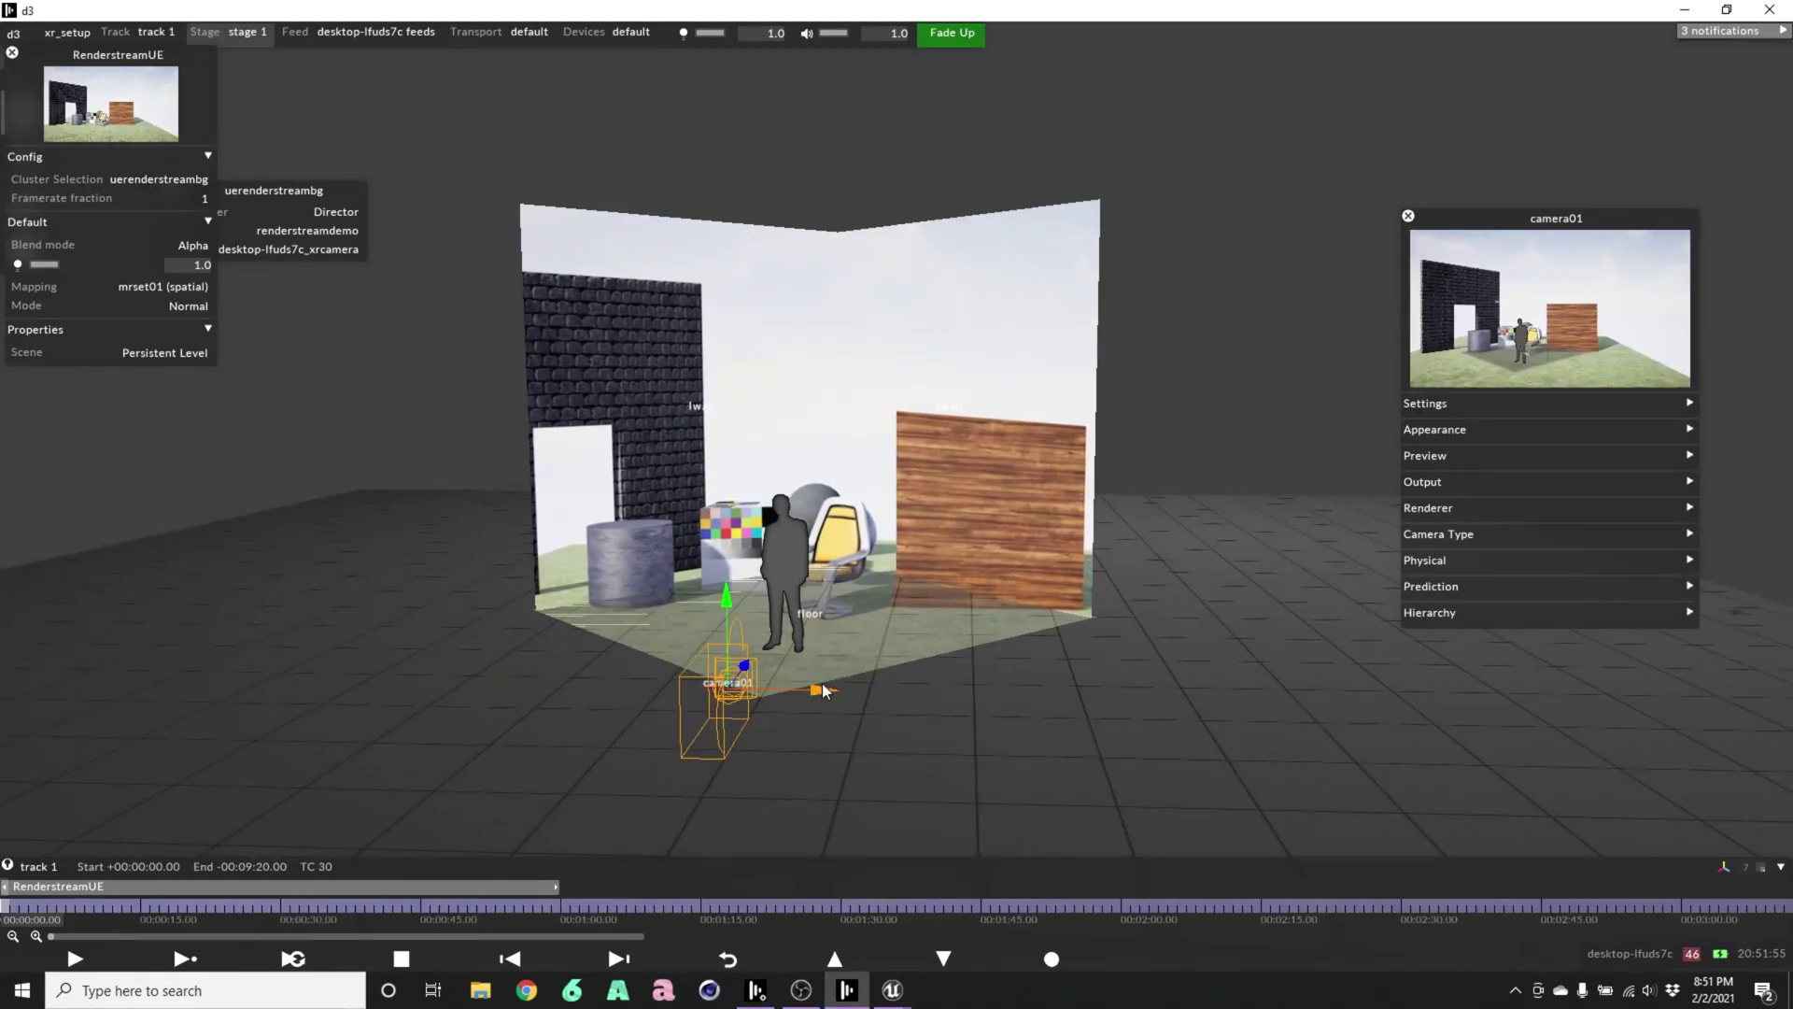